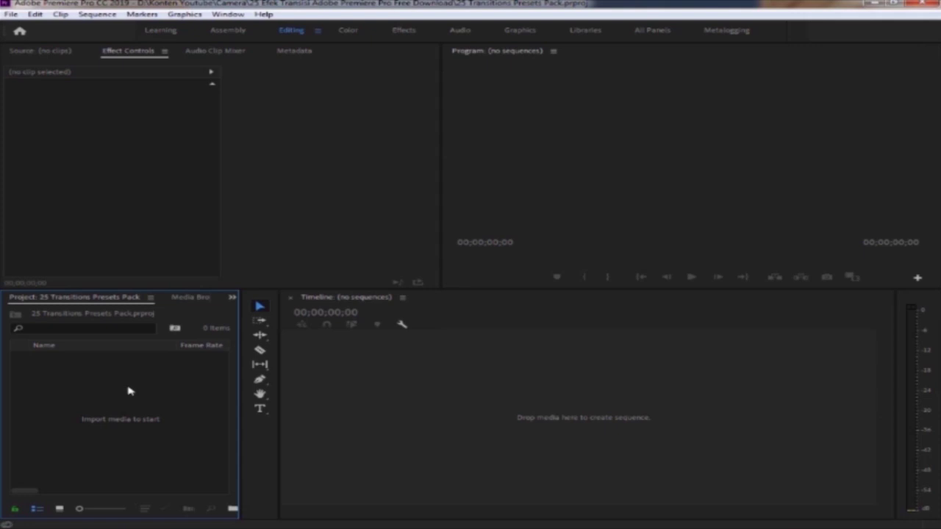
Import Master Video.mp4 from the Import folder through the Media Browser.
{"action": "left_click", "coordinate": [193, 298]}
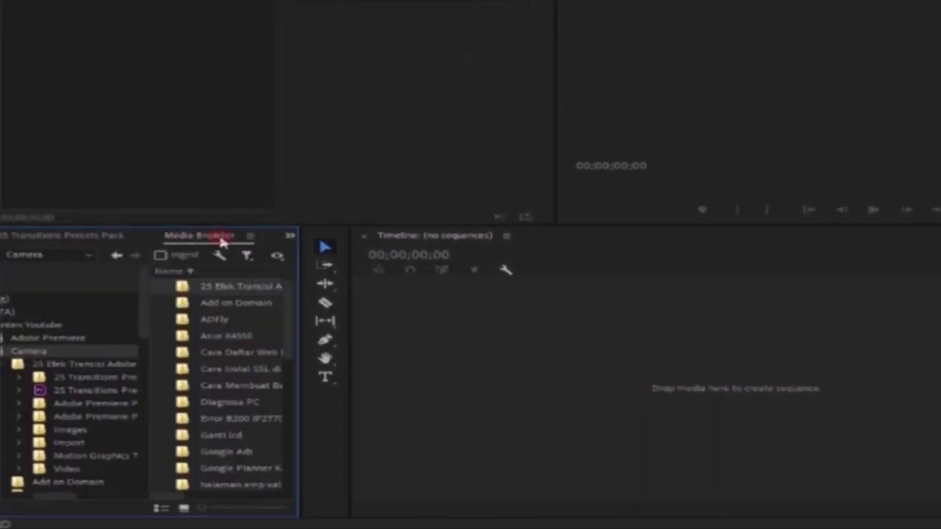
{"action": "left_click", "coordinate": [63, 441]}
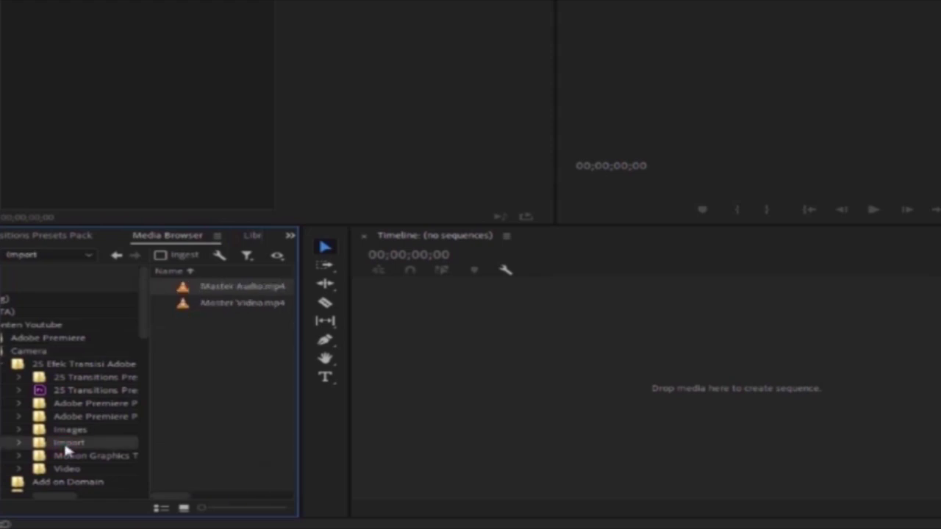
{"action": "right_click", "coordinate": [210, 306]}
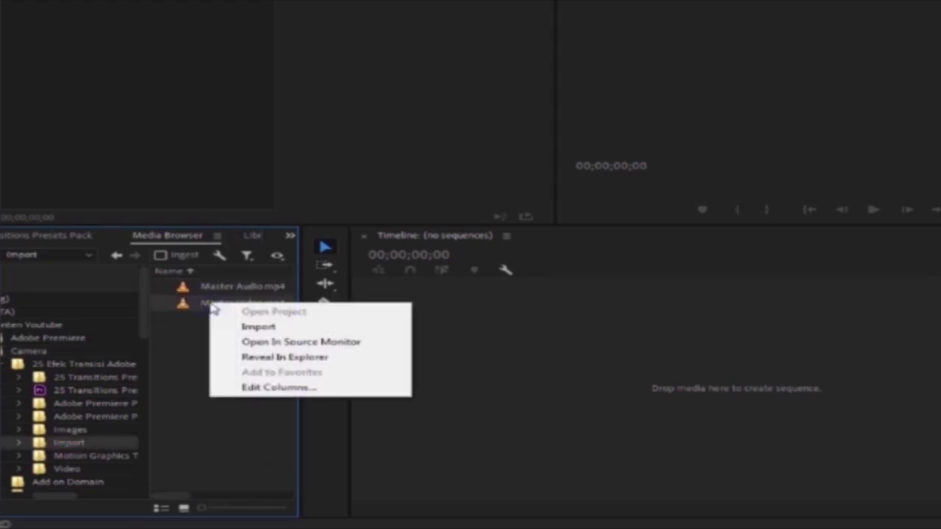
{"action": "left_click", "coordinate": [237, 331]}
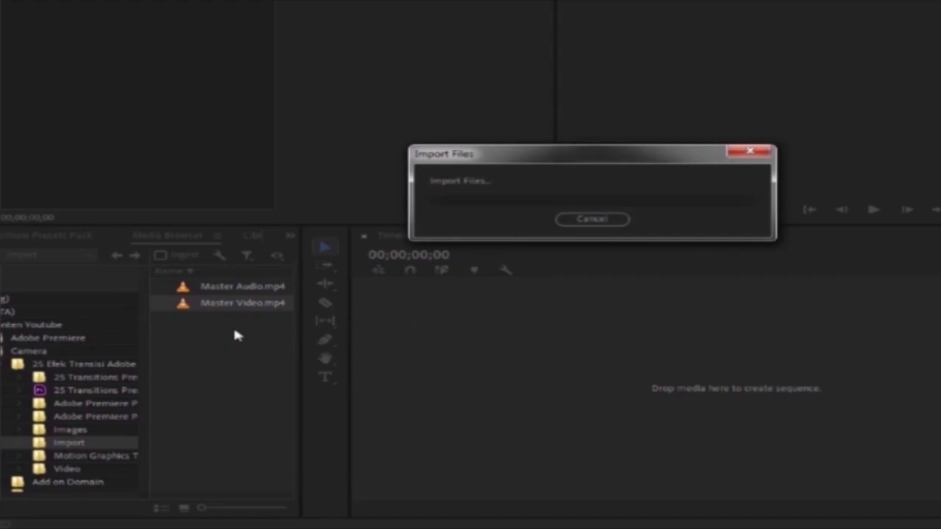
Create a new Master Video sequence from the imported clip.
{"action": "right_click", "coordinate": [92, 320]}
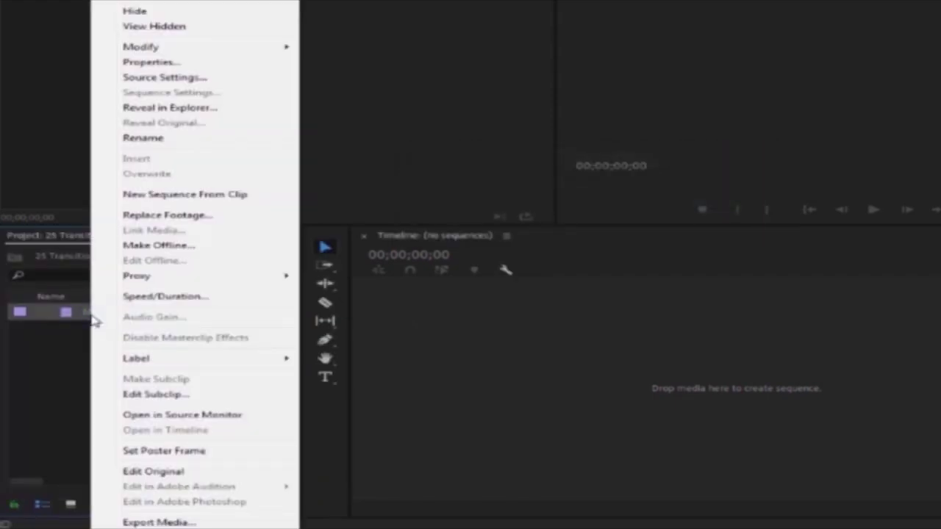
{"action": "left_click", "coordinate": [156, 199]}
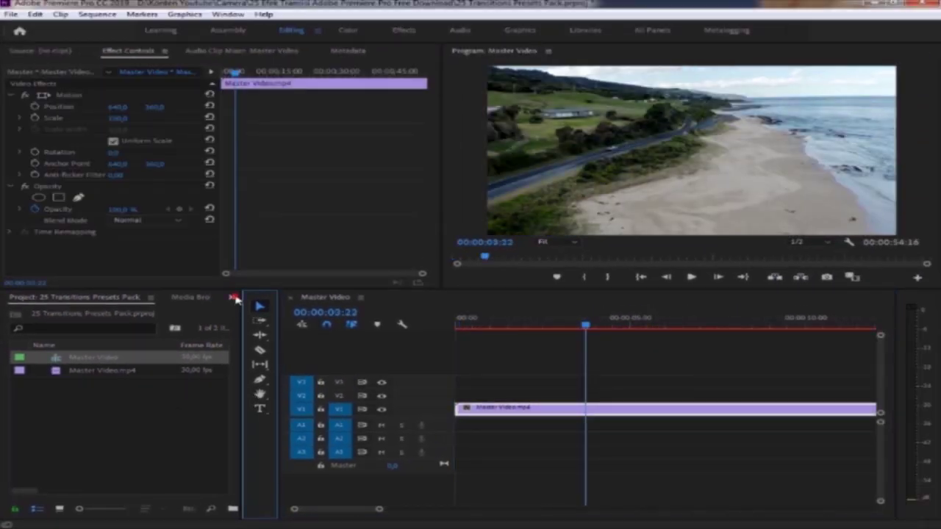
{"action": "left_click", "coordinate": [233, 298]}
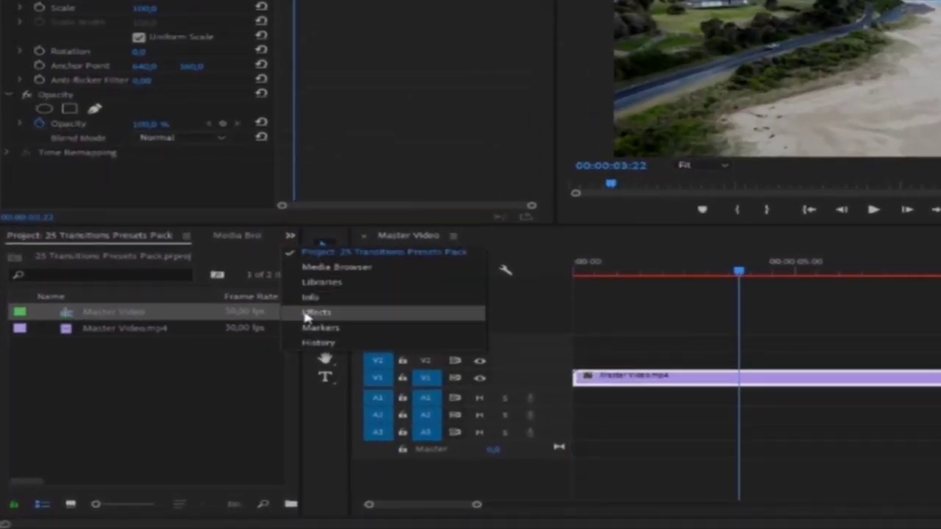
Import 25 Transitions Presets Pack.prfpset into the Effects panel's Presets folder.
{"action": "left_click", "coordinate": [307, 314]}
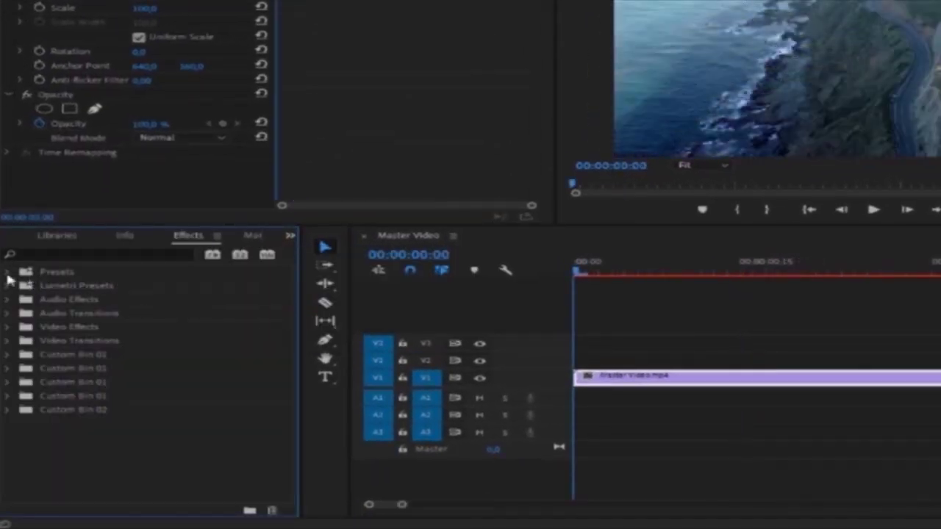
{"action": "left_click", "coordinate": [10, 273]}
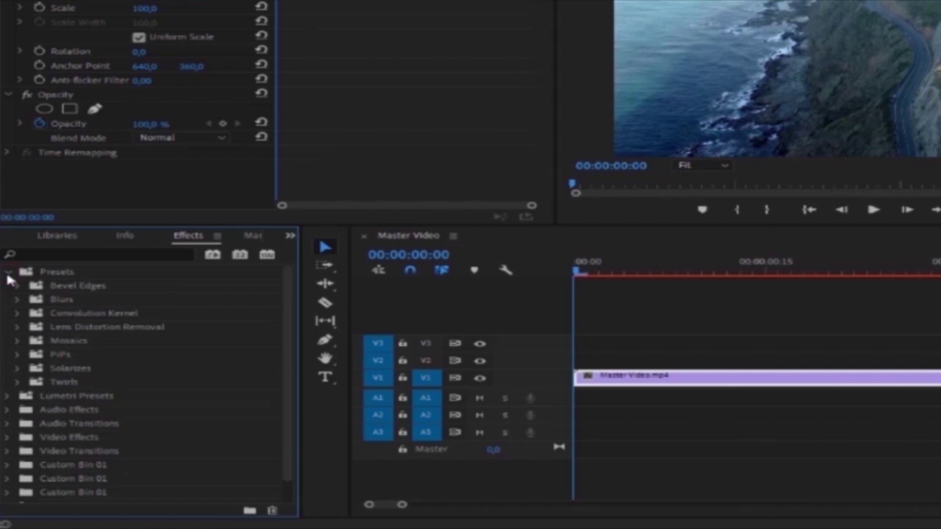
{"action": "right_click", "coordinate": [55, 277]}
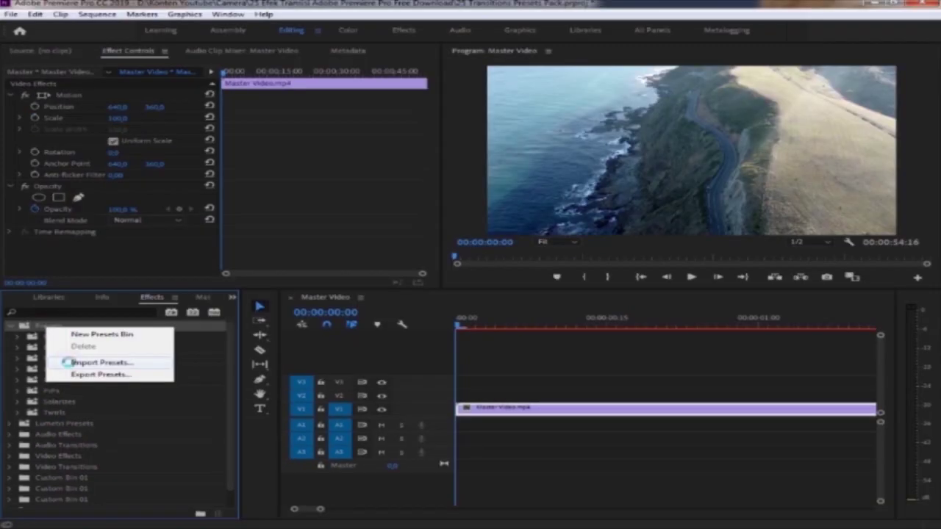
{"action": "left_click", "coordinate": [80, 318]}
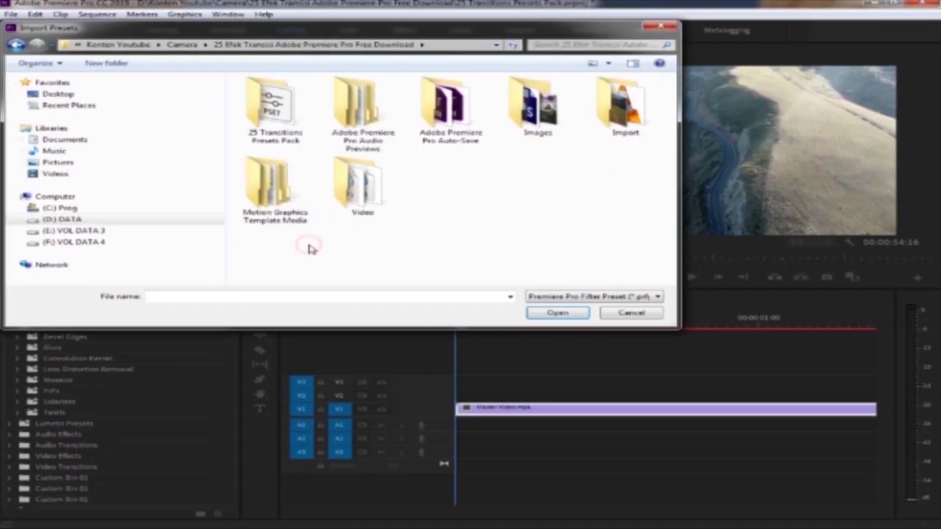
{"action": "double_click", "coordinate": [252, 107]}
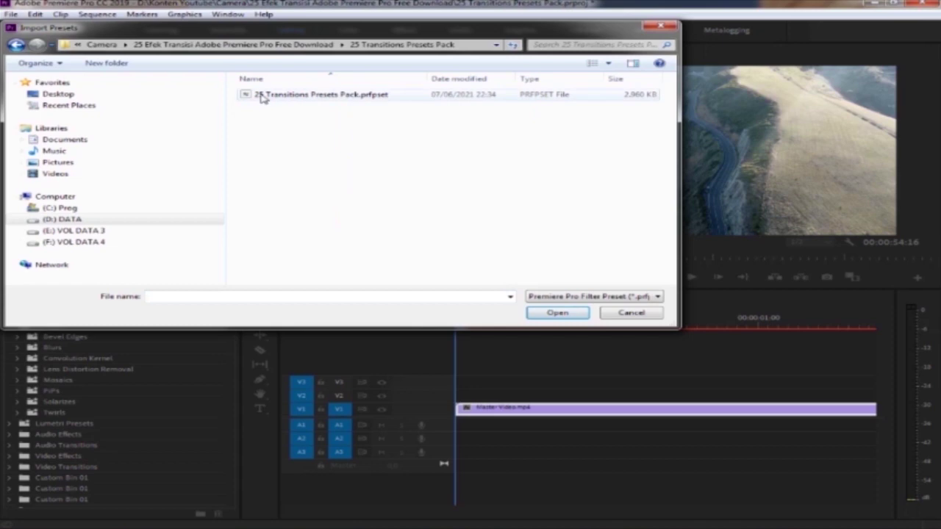
{"action": "left_click", "coordinate": [262, 97]}
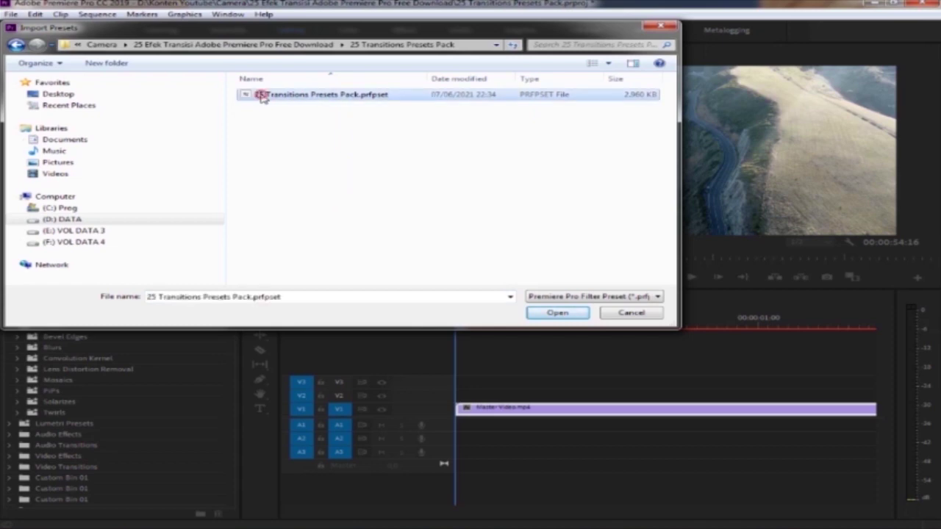
{"action": "left_click", "coordinate": [545, 314]}
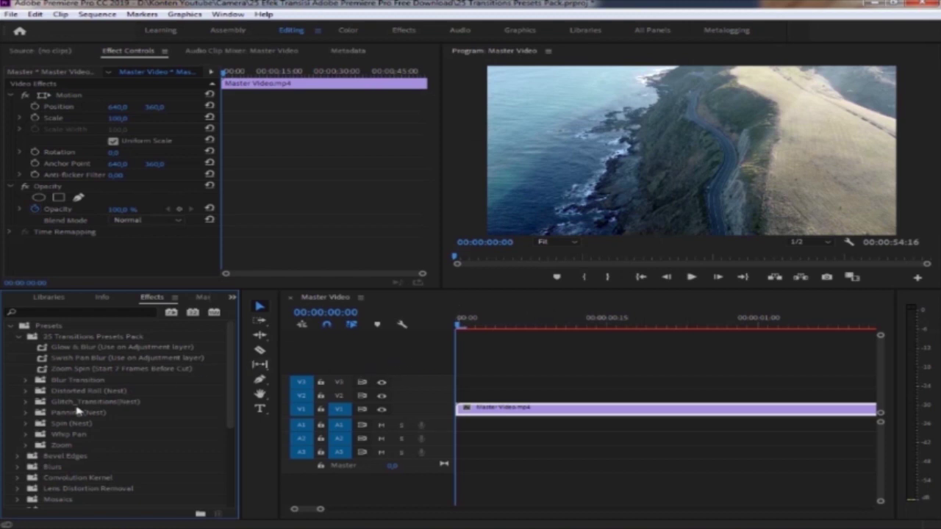
Browse the Blur Transition, Distorted Roll (Nest) and Spin (Nest) preset folders.
{"action": "left_click", "coordinate": [28, 380]}
{"action": "left_click", "coordinate": [28, 380]}
{"action": "left_click", "coordinate": [62, 338]}
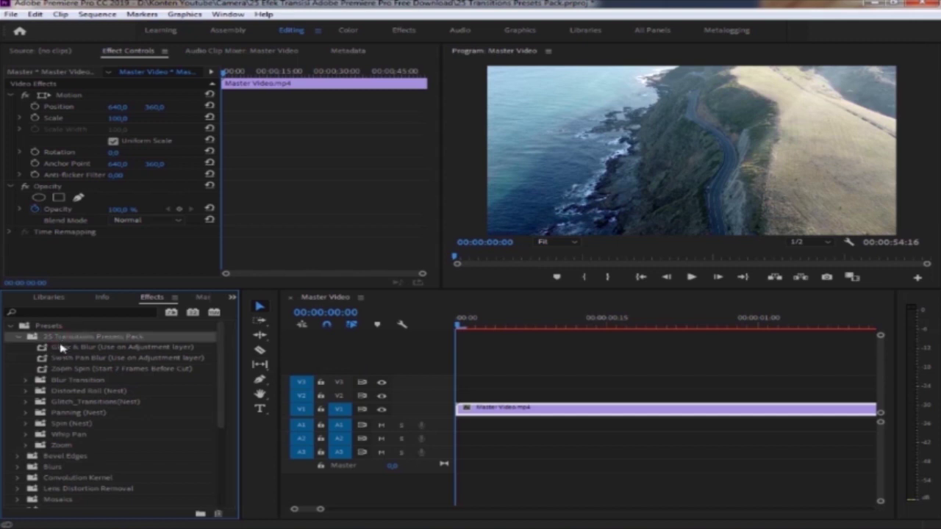
{"action": "left_click", "coordinate": [23, 381]}
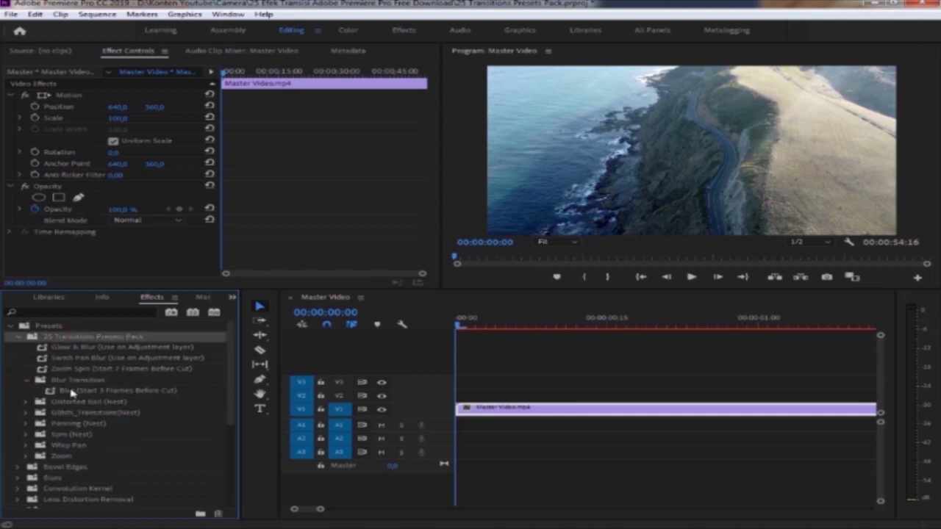
{"action": "left_click", "coordinate": [25, 402]}
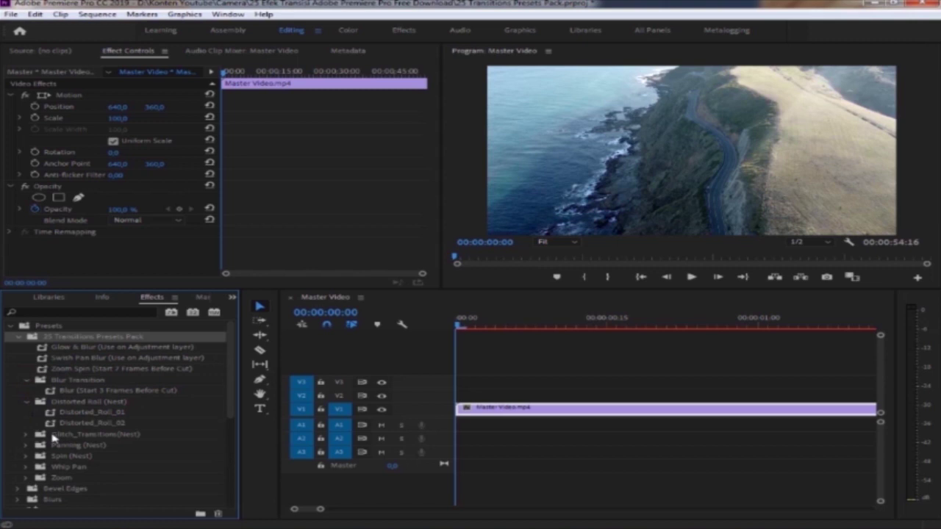
{"action": "left_click", "coordinate": [28, 456]}
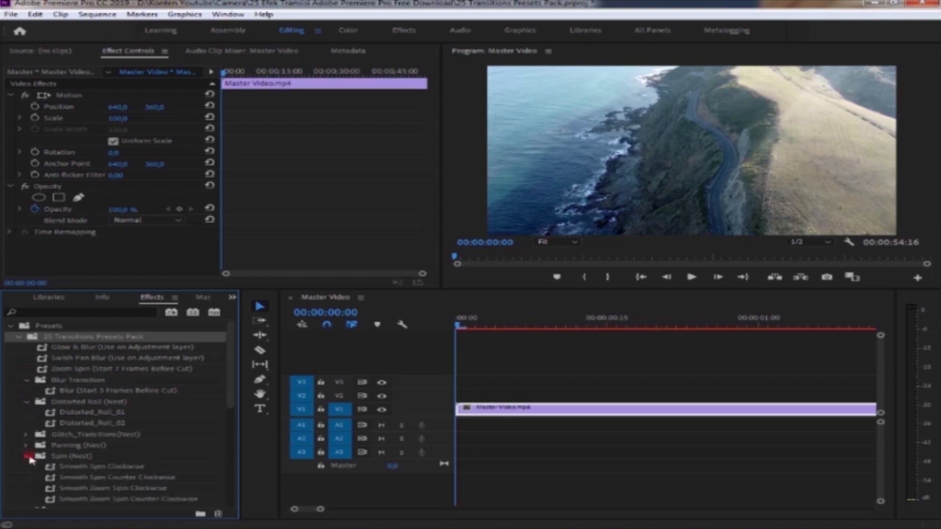
{"action": "left_click", "coordinate": [58, 457]}
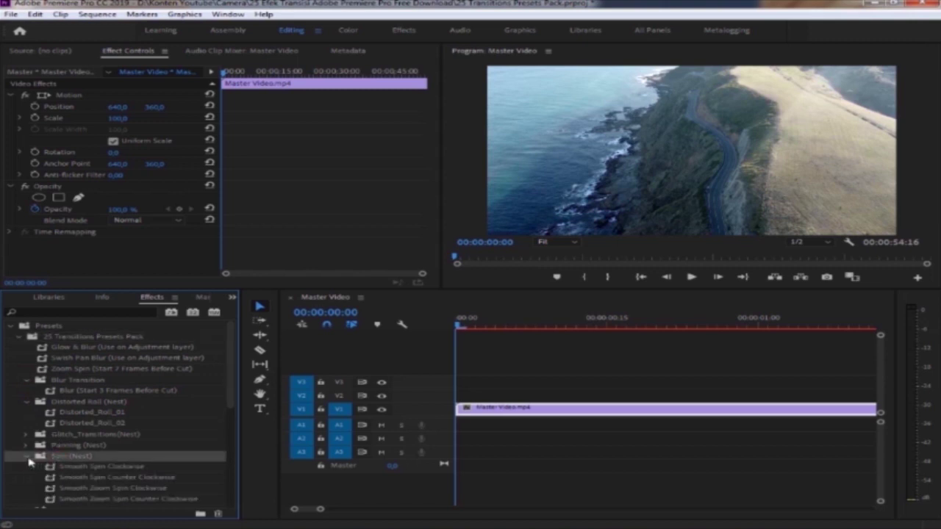
{"action": "left_click", "coordinate": [28, 456]}
Collapse the preset folders and razor the Master Video clip at 00:00:03:15.
{"action": "left_click", "coordinate": [25, 381]}
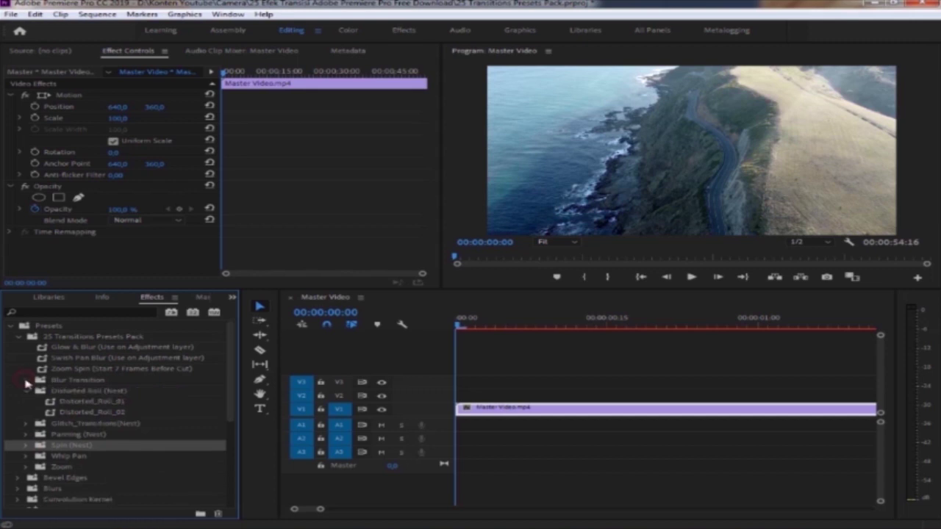
{"action": "left_click", "coordinate": [28, 391]}
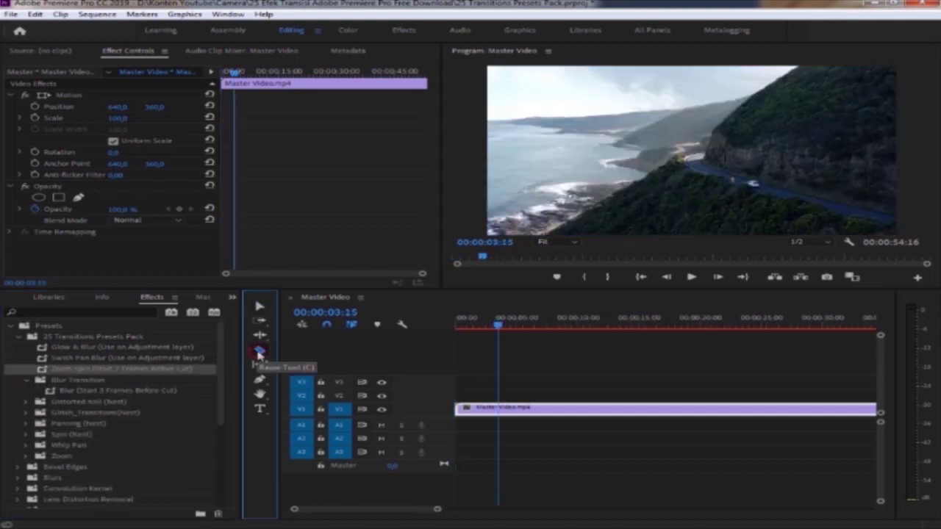
{"action": "left_click", "coordinate": [259, 350]}
{"action": "left_click", "coordinate": [501, 410]}
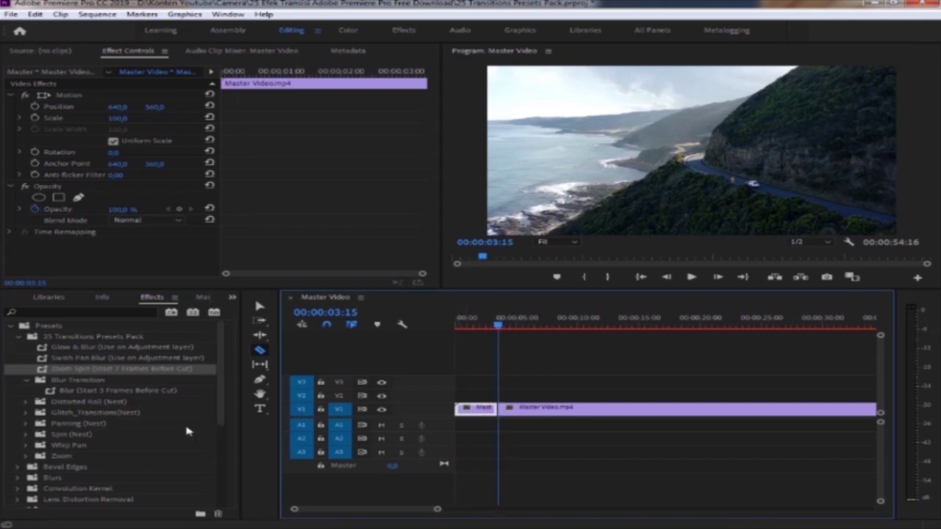
Add a new 1280×720, 30 fps Adjustment Layer item to the Project panel.
{"action": "key", "text": "shift+1"}
{"action": "right_click", "coordinate": [174, 442]}
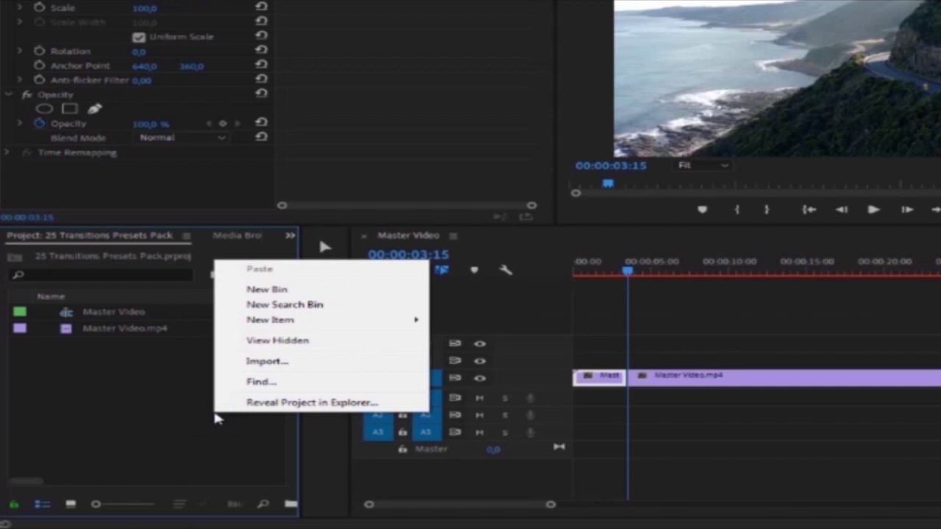
{"action": "mouse_move", "coordinate": [287, 324]}
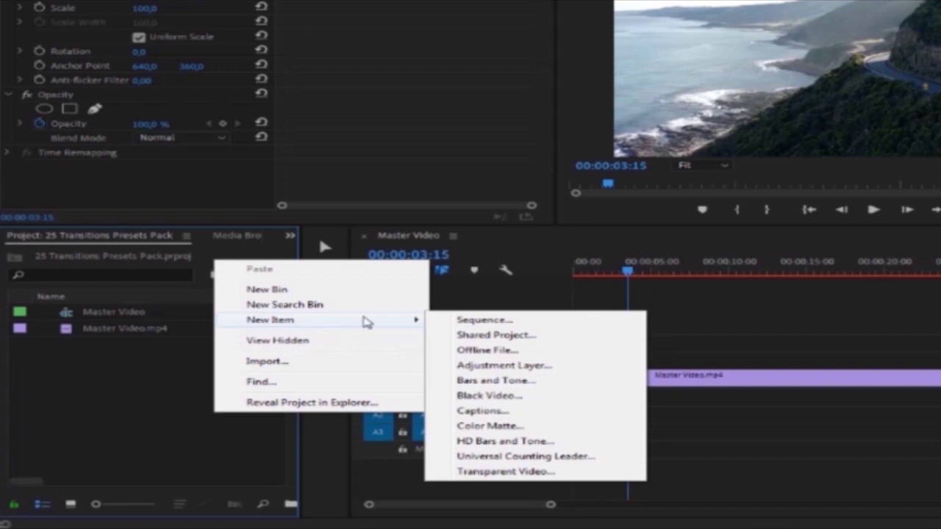
{"action": "left_click", "coordinate": [505, 366]}
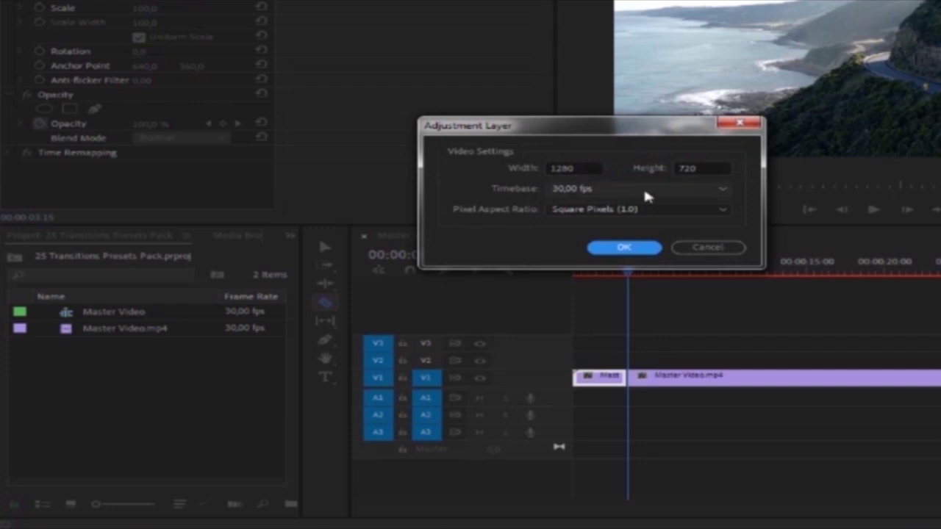
{"action": "left_click", "coordinate": [635, 254]}
Place the Adjustment Layer on V2 over the first cut and apply the Glow & Blur preset.
{"action": "left_click_drag", "start_coordinate": [77, 317], "coordinate": [621, 364]}
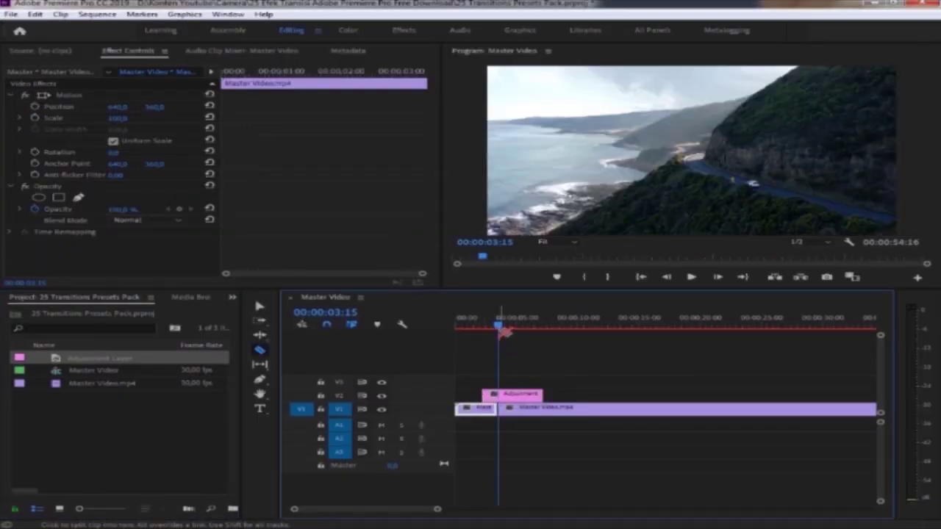
{"action": "left_click_drag", "start_coordinate": [504, 332], "coordinate": [489, 355]}
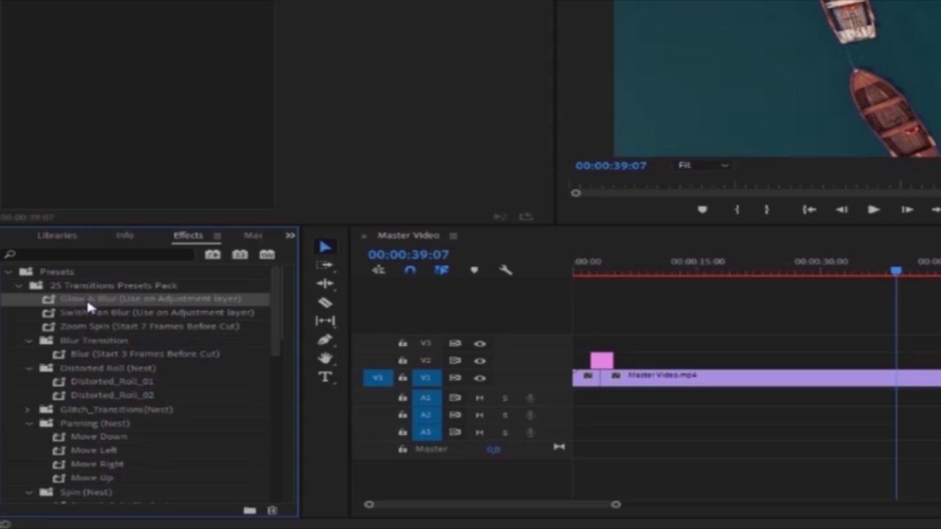
{"action": "left_click_drag", "start_coordinate": [86, 297], "coordinate": [607, 364]}
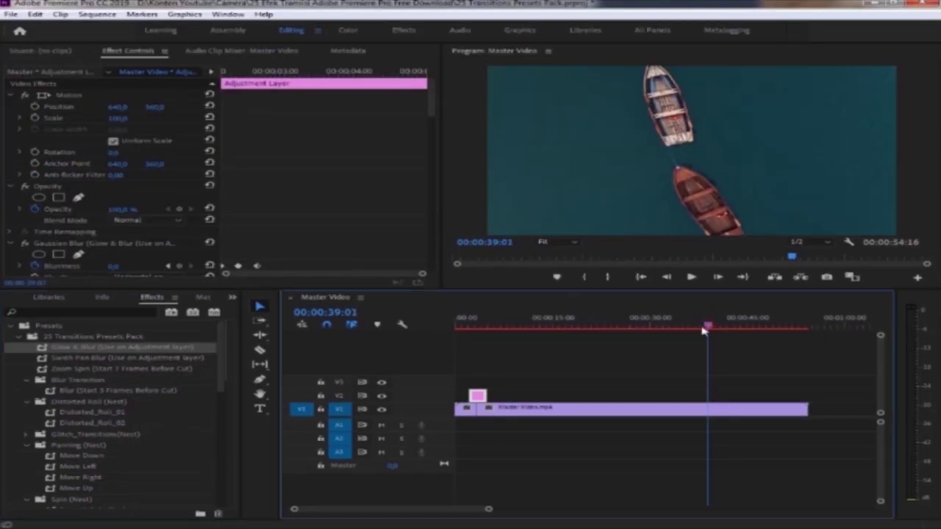
Preview the Glow & Blur transition from near the sequence start.
{"action": "left_click_drag", "start_coordinate": [888, 271], "coordinate": [587, 317]}
{"action": "left_click_drag", "start_coordinate": [488, 508], "coordinate": [449, 507]}
{"action": "left_click", "coordinate": [691, 277]}
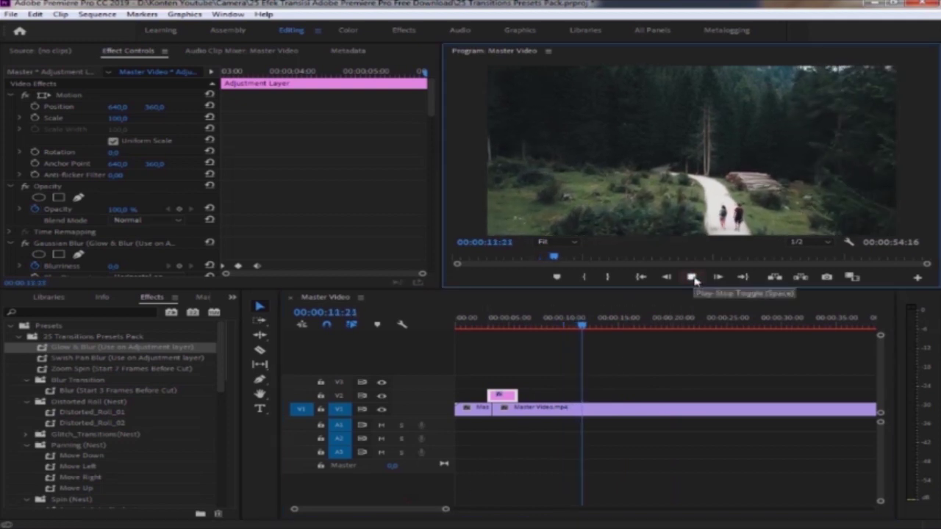
Razor Master Video at 00:00:13:06 and place another Adjustment Layer on V2 over that cut.
{"action": "left_click", "coordinate": [515, 455]}
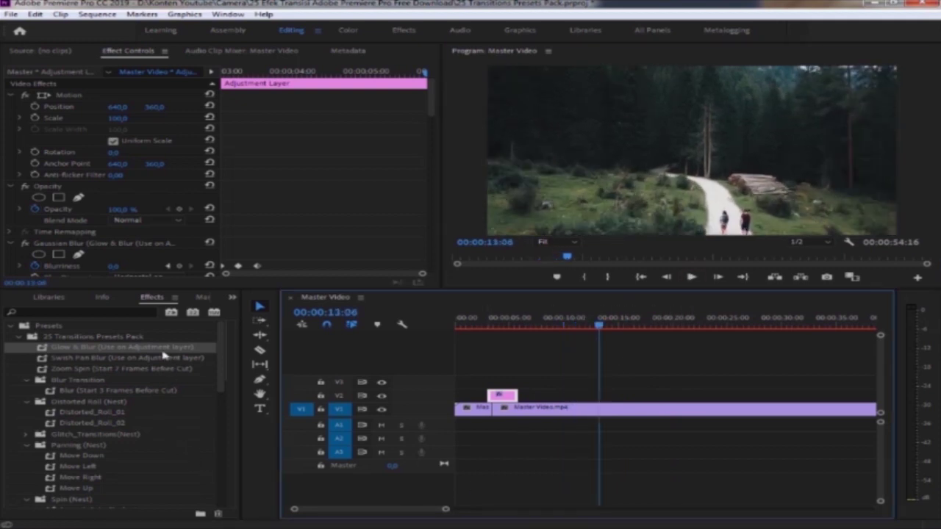
{"action": "left_click", "coordinate": [233, 298]}
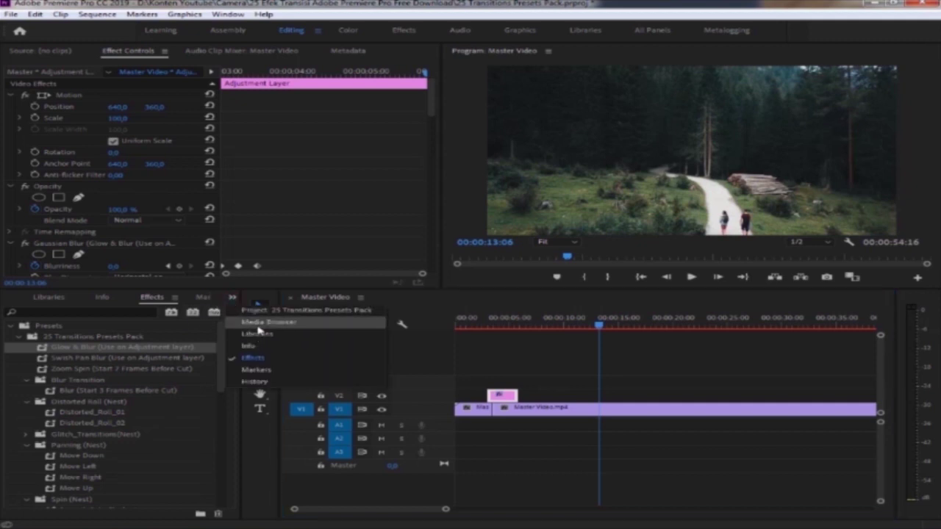
{"action": "left_click", "coordinate": [254, 312]}
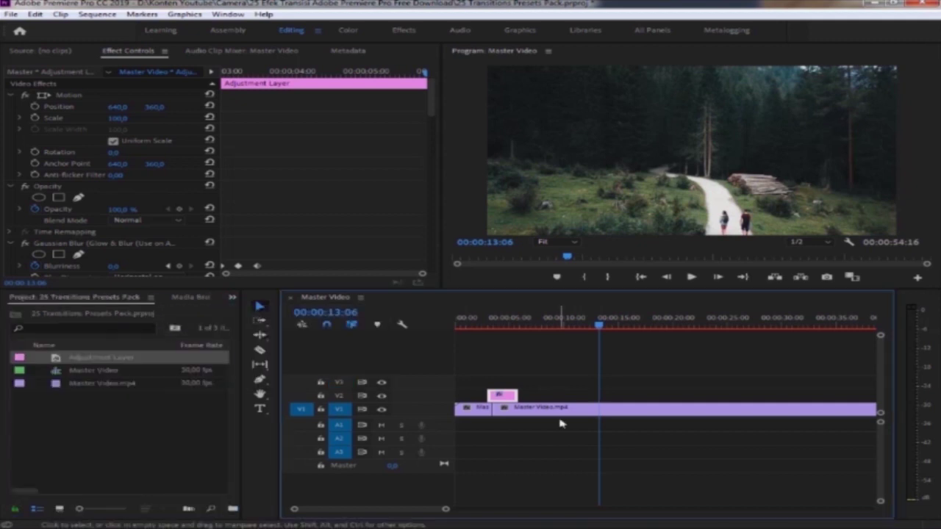
{"action": "left_click", "coordinate": [261, 352]}
{"action": "left_click", "coordinate": [600, 410]}
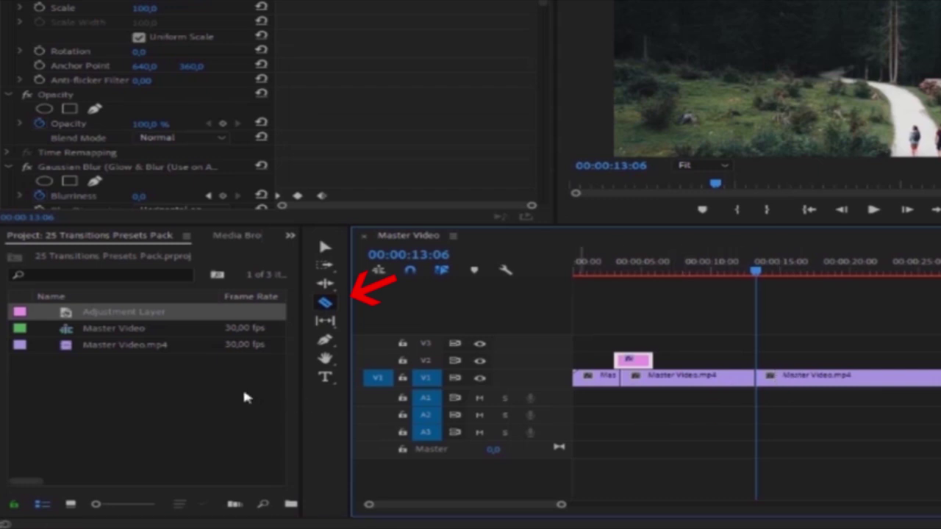
{"action": "left_click_drag", "start_coordinate": [88, 317], "coordinate": [744, 365]}
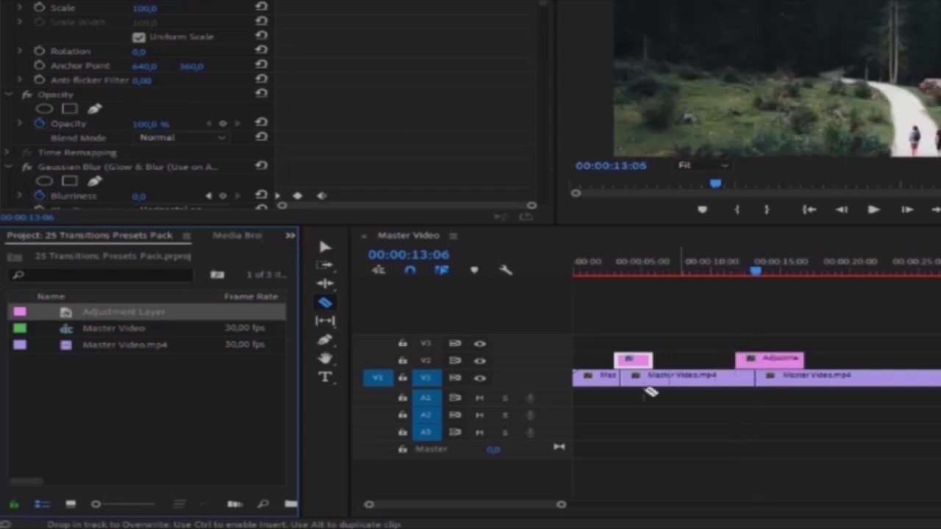
Return to the Selection tool and display the Effects panel with the transition presets.
{"action": "left_click", "coordinate": [325, 247]}
{"action": "left_click", "coordinate": [292, 237]}
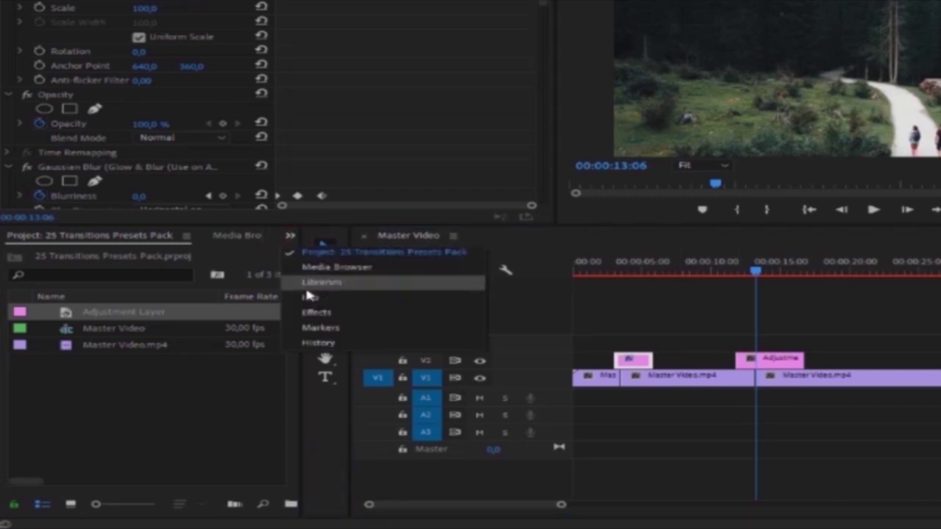
{"action": "left_click", "coordinate": [315, 312]}
Apply the Swish Pan Blur preset to the second adjustment layer and preview it.
{"action": "left_click_drag", "start_coordinate": [94, 316], "coordinate": [765, 360]}
{"action": "left_click_drag", "start_coordinate": [599, 325], "coordinate": [582, 324]}
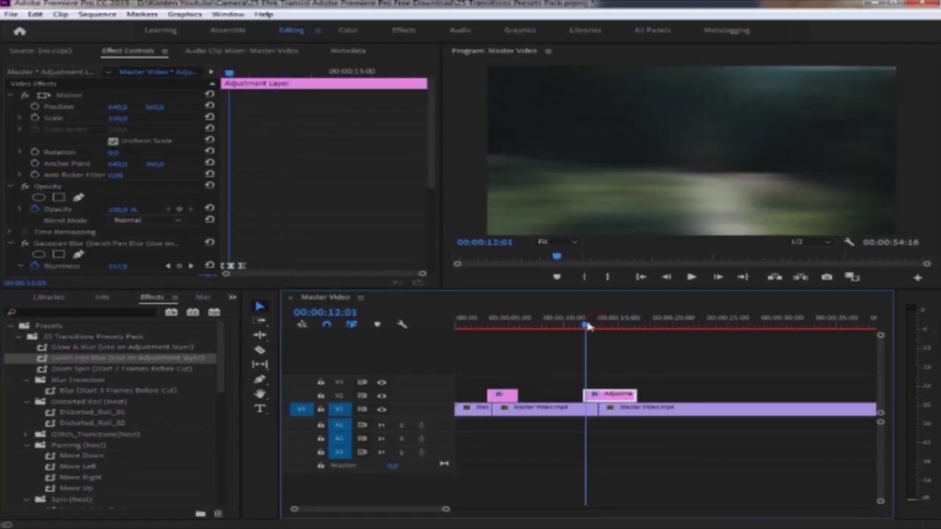
{"action": "left_click", "coordinate": [691, 277]}
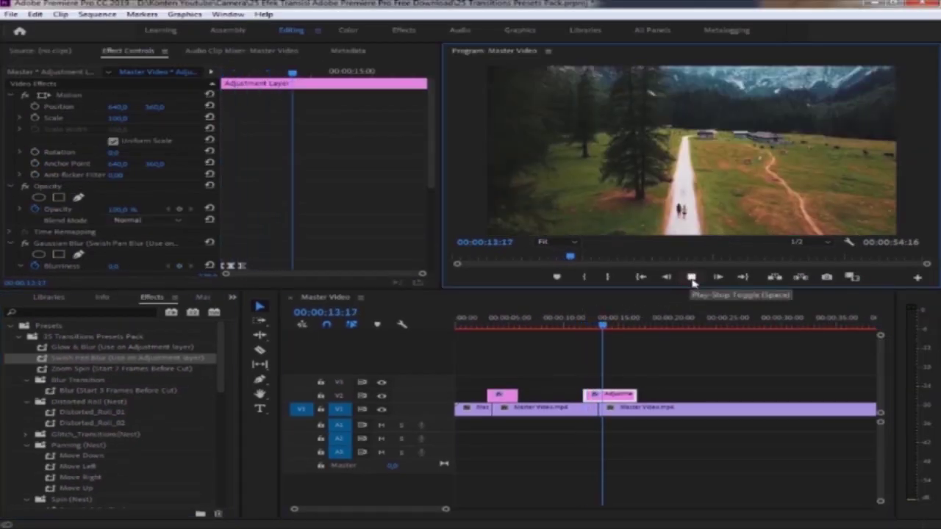
{"action": "left_click", "coordinate": [692, 278]}
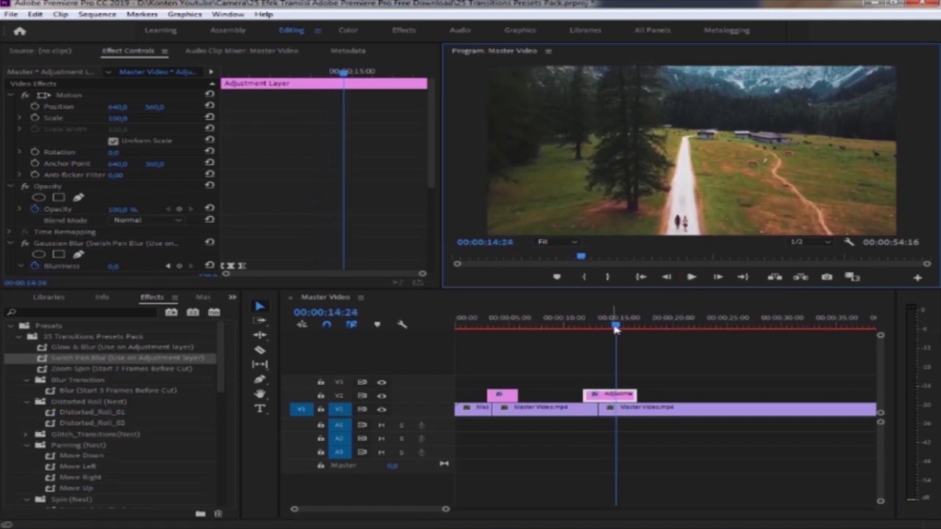
Slide the adjustment layer over the cut, shorten its end, and replay the transition.
{"action": "left_click", "coordinate": [610, 335]}
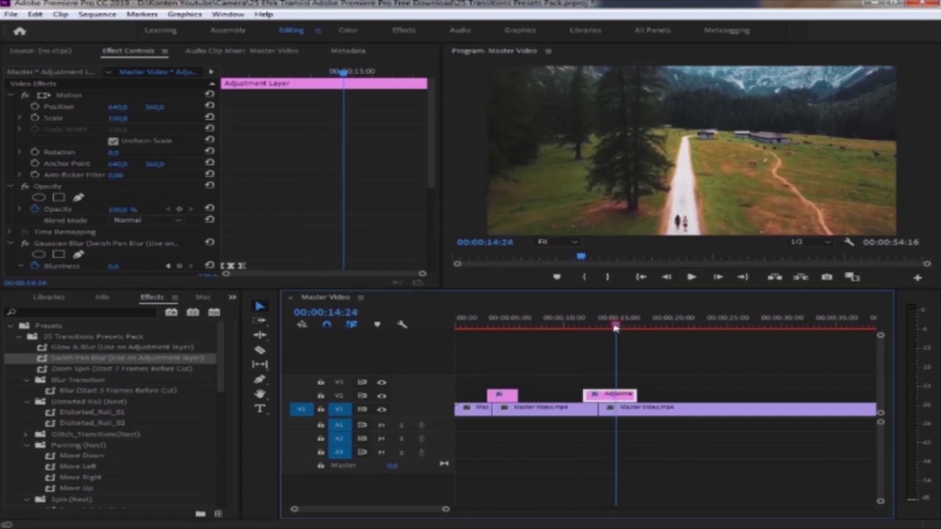
{"action": "left_click", "coordinate": [593, 328]}
{"action": "left_click_drag", "start_coordinate": [607, 397], "coordinate": [616, 398]}
{"action": "left_click_drag", "start_coordinate": [594, 331], "coordinate": [614, 339]}
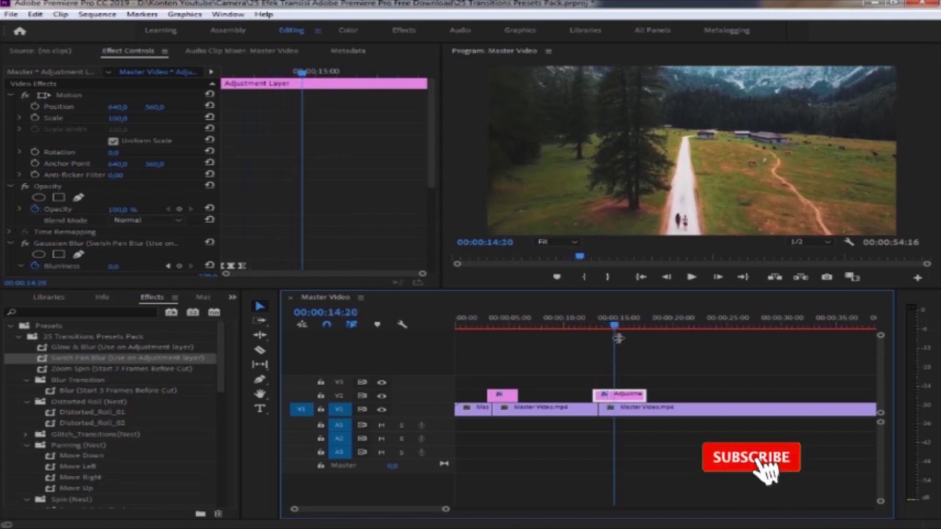
{"action": "left_click_drag", "start_coordinate": [644, 391], "coordinate": [614, 395]}
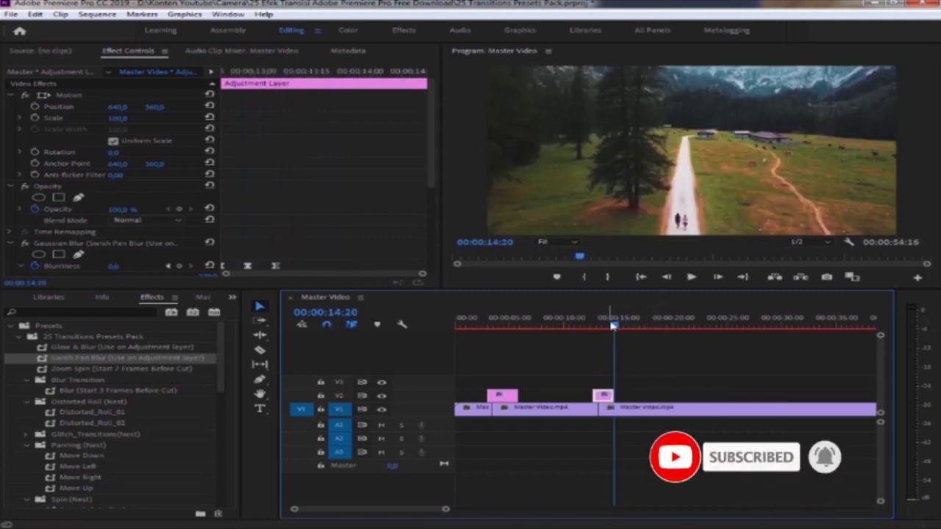
{"action": "left_click", "coordinate": [586, 331]}
{"action": "left_click", "coordinate": [691, 277]}
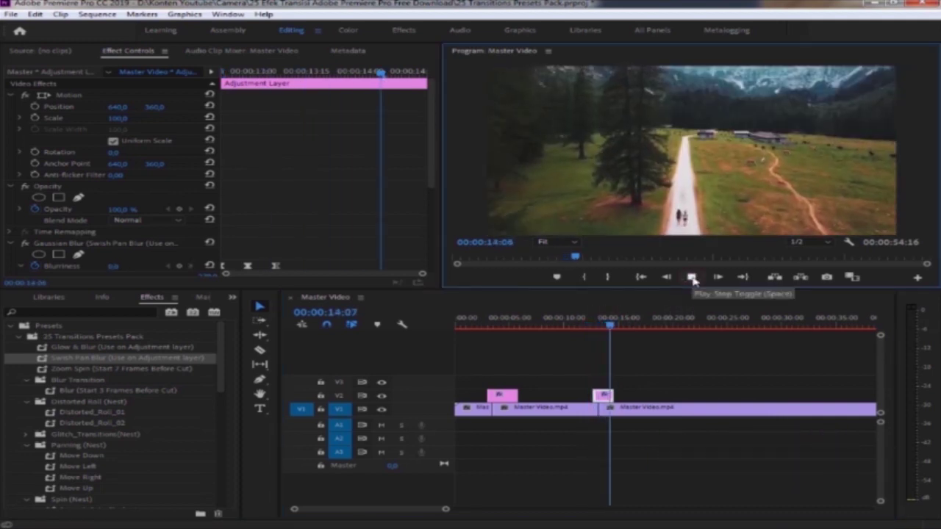
{"action": "left_click", "coordinate": [692, 278]}
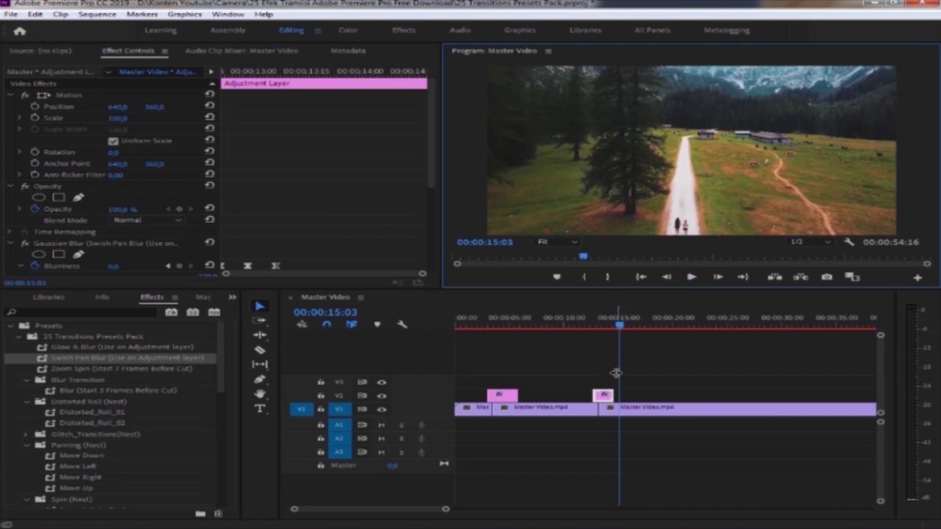
Extend the adjustment layer's end to the playhead and play the transition again.
{"action": "left_click_drag", "start_coordinate": [612, 397], "coordinate": [619, 398]}
{"action": "key", "text": "Left"}
{"action": "key", "text": "Left"}
{"action": "key", "text": "Left"}
{"action": "key", "text": "Left"}
{"action": "key", "text": "Left"}
{"action": "key", "text": "Left"}
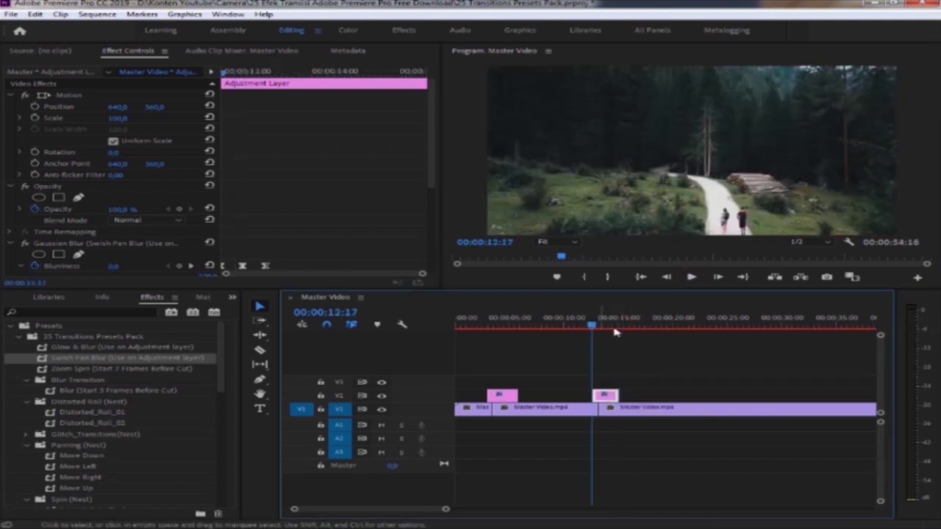
{"action": "left_click", "coordinate": [691, 277]}
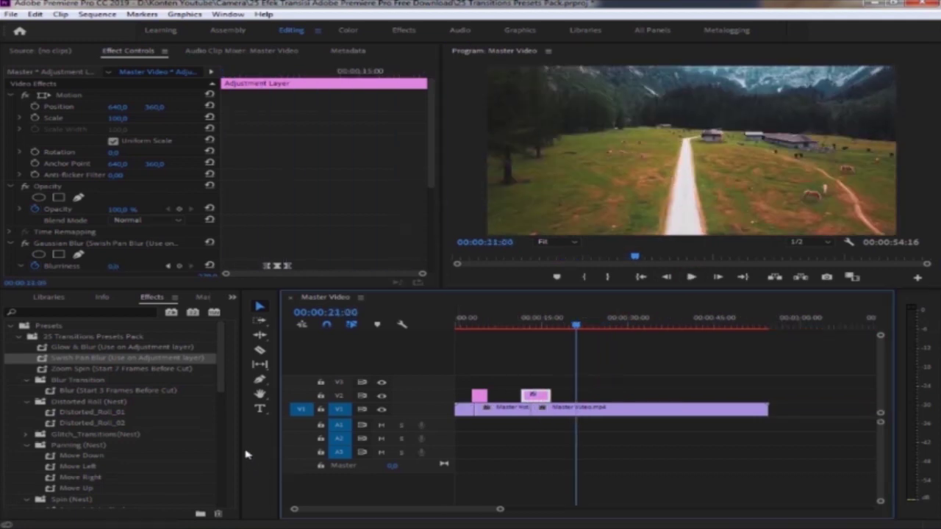
Razor the V1 drone clip at 00:00:21:00 and scrub across the new cut.
{"action": "left_click", "coordinate": [262, 353]}
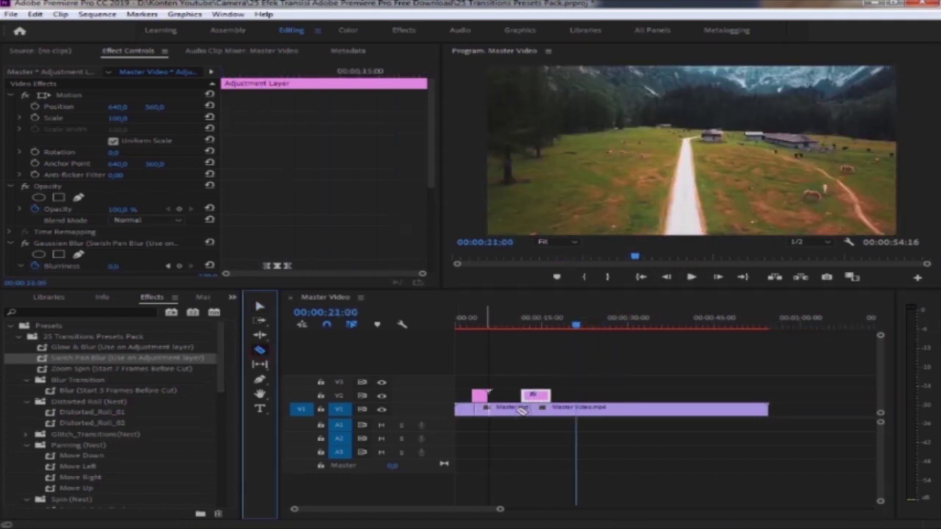
{"action": "left_click", "coordinate": [578, 409]}
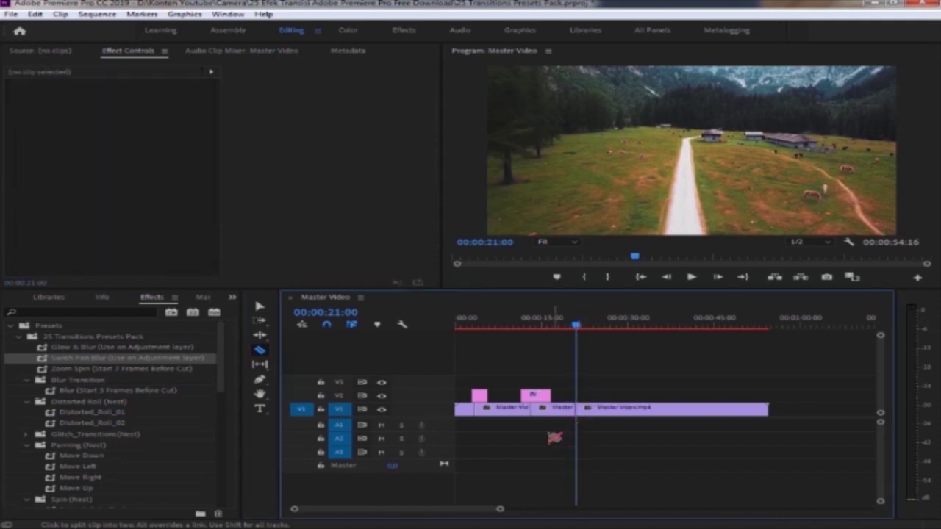
{"action": "mouse_move", "coordinate": [577, 325]}
{"action": "left_mouse_down"}
{"action": "mouse_move", "coordinate": [563, 328]}
{"action": "mouse_move", "coordinate": [581, 333]}
{"action": "left_mouse_up"}
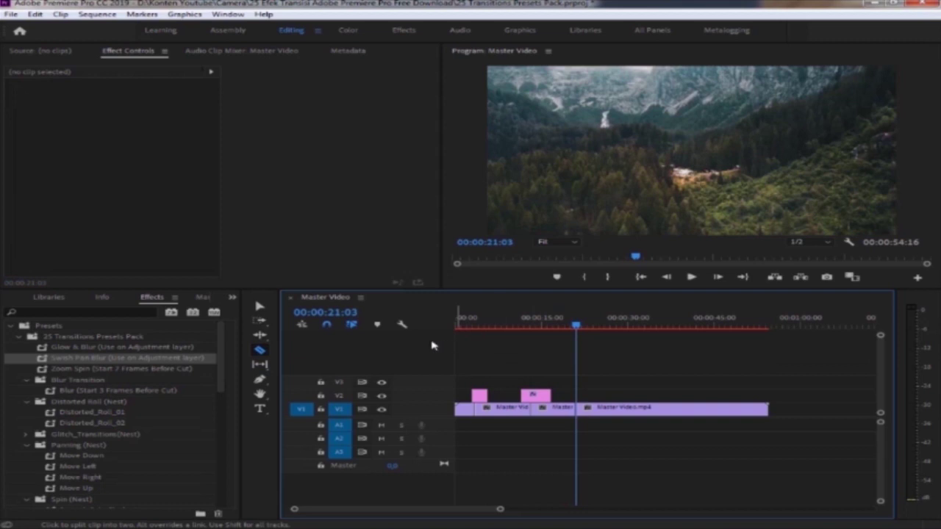
Place an Adjustment Layer on V2 over the 21-second cut and apply the Zoom Spin preset.
{"action": "left_click", "coordinate": [232, 298]}
{"action": "left_click", "coordinate": [265, 297]}
{"action": "left_click_drag", "start_coordinate": [69, 361], "coordinate": [579, 397]}
{"action": "left_click", "coordinate": [232, 297]}
{"action": "left_click", "coordinate": [250, 360]}
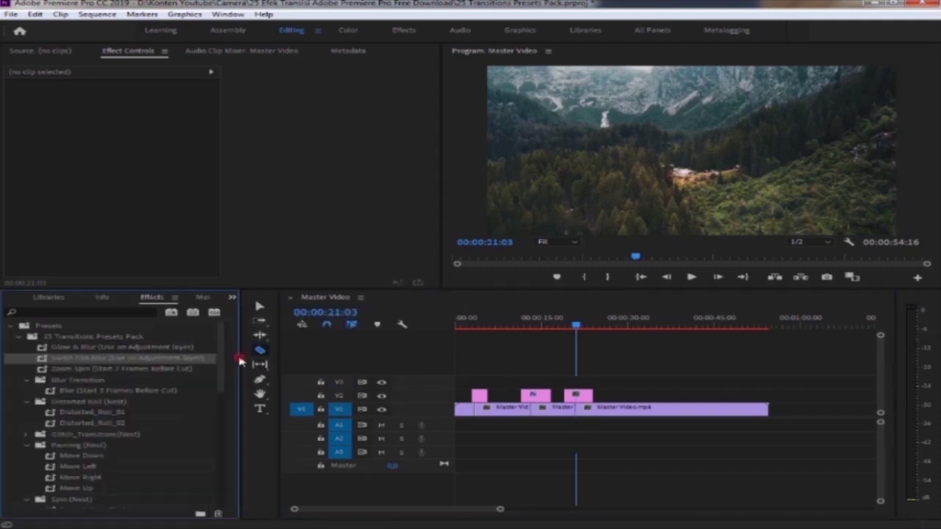
{"action": "left_click_drag", "start_coordinate": [110, 368], "coordinate": [579, 397]}
{"action": "left_click", "coordinate": [569, 327]}
{"action": "left_click", "coordinate": [691, 276]}
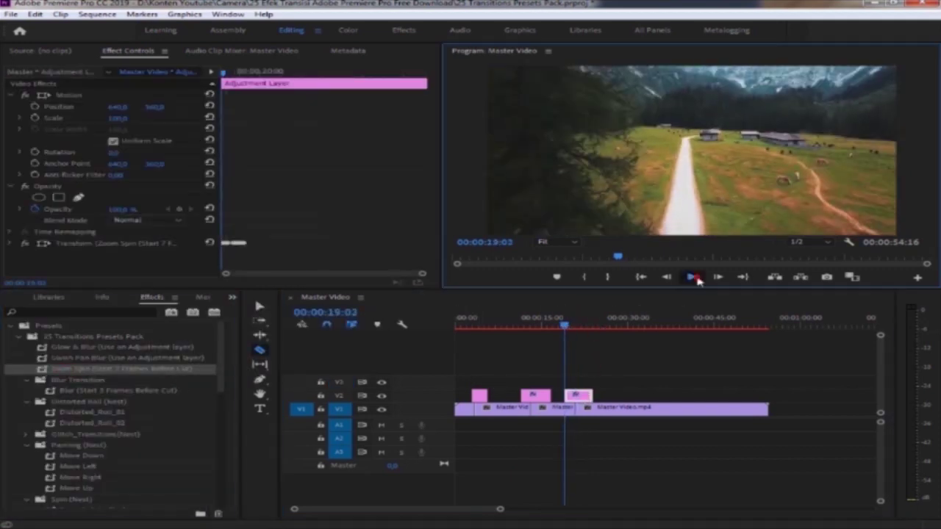
{"action": "left_click", "coordinate": [691, 276]}
{"action": "mouse_move", "coordinate": [584, 326]}
{"action": "left_mouse_down"}
{"action": "mouse_move", "coordinate": [567, 326]}
{"action": "mouse_move", "coordinate": [577, 335]}
{"action": "left_mouse_up"}
{"action": "left_click", "coordinate": [261, 305]}
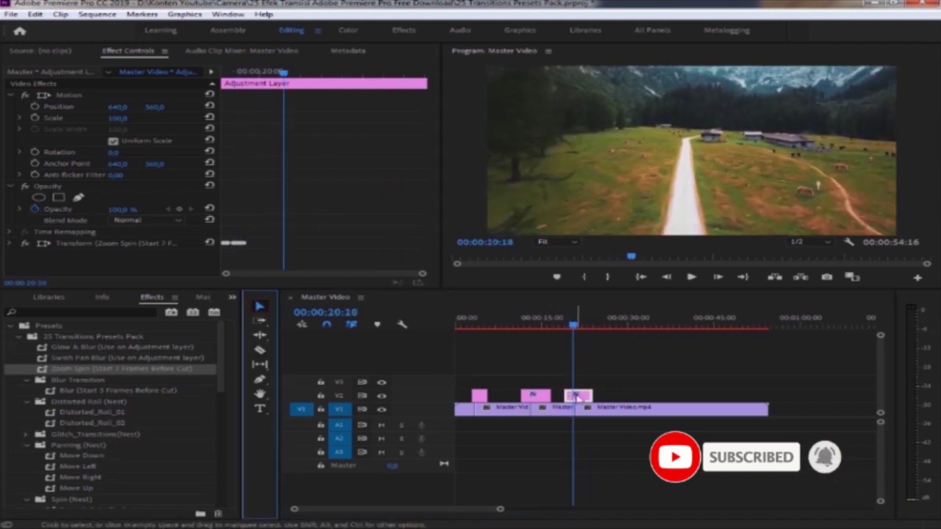
{"action": "left_click", "coordinate": [569, 326]}
{"action": "left_click", "coordinate": [692, 276]}
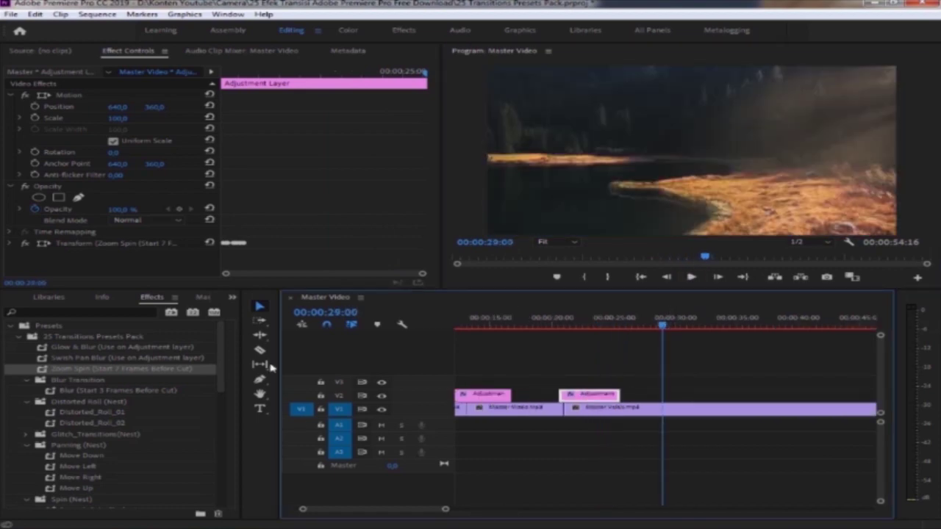
Apply Whip Pan Down to the adjustment layer and scrub through its transition.
{"action": "left_click", "coordinate": [232, 297]}
{"action": "left_click", "coordinate": [237, 311]}
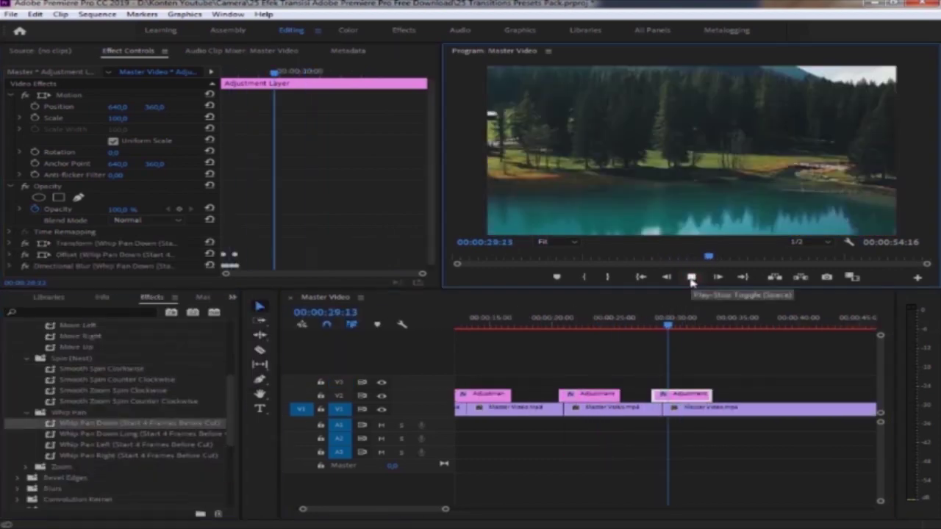
{"action": "left_click", "coordinate": [686, 326]}
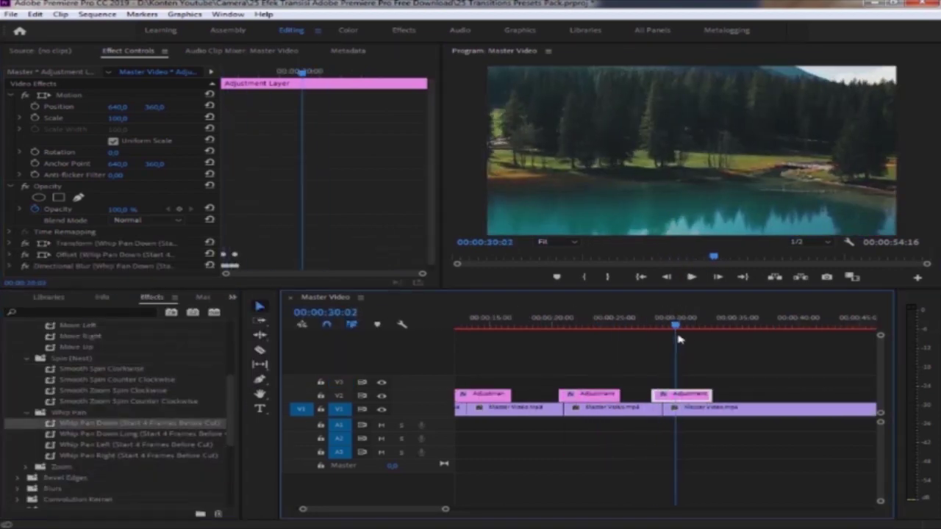
{"action": "left_click_drag", "start_coordinate": [687, 325], "coordinate": [665, 341]}
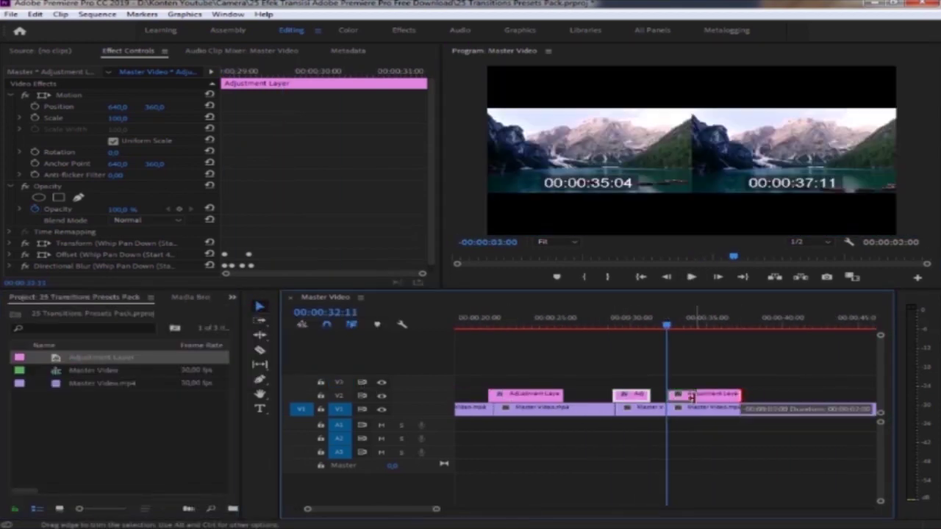
{"action": "left_click", "coordinate": [233, 297]}
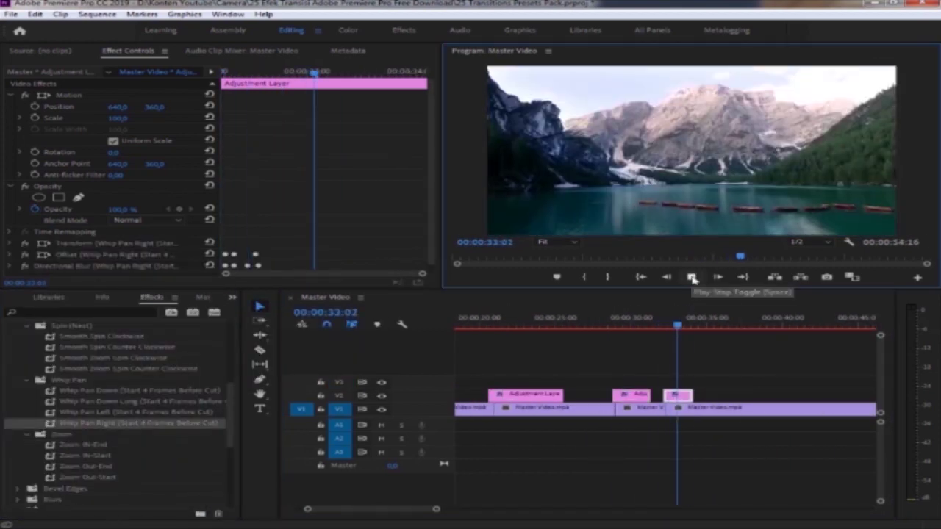
{"action": "left_click", "coordinate": [668, 327]}
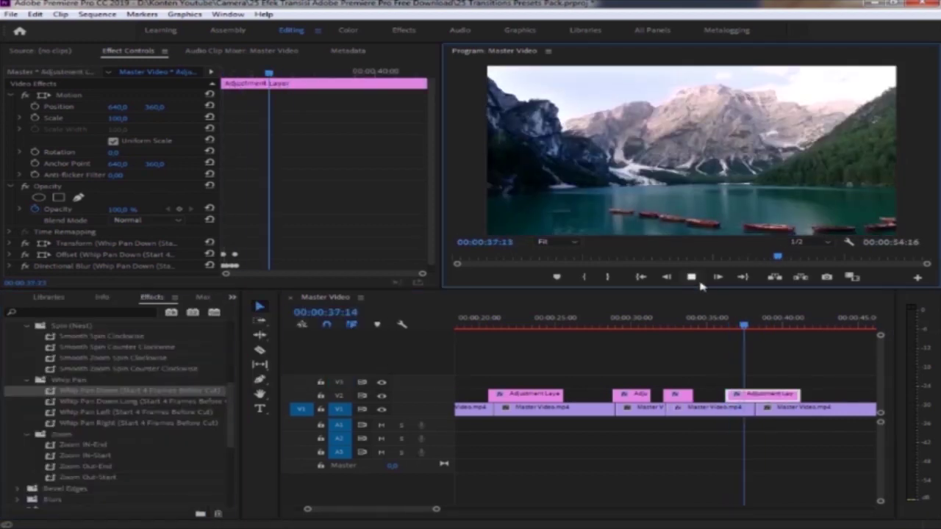
Add another adjustment layer near 38 seconds, trim its start to the playhead, and preview it.
{"action": "left_click", "coordinate": [754, 335]}
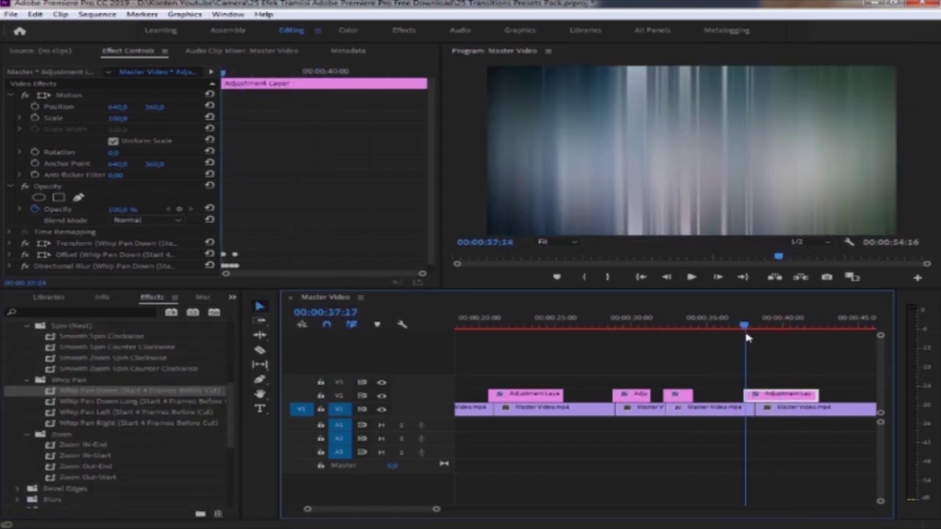
{"action": "left_click", "coordinate": [691, 277]}
{"action": "left_click_drag", "start_coordinate": [745, 394], "coordinate": [776, 386]}
{"action": "left_click_drag", "start_coordinate": [742, 324], "coordinate": [761, 339]}
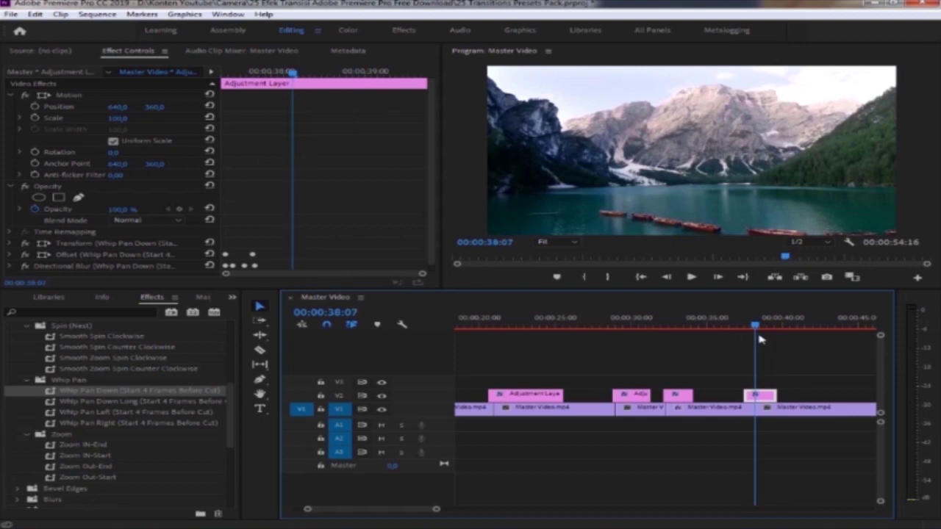
{"action": "key", "text": "minus"}
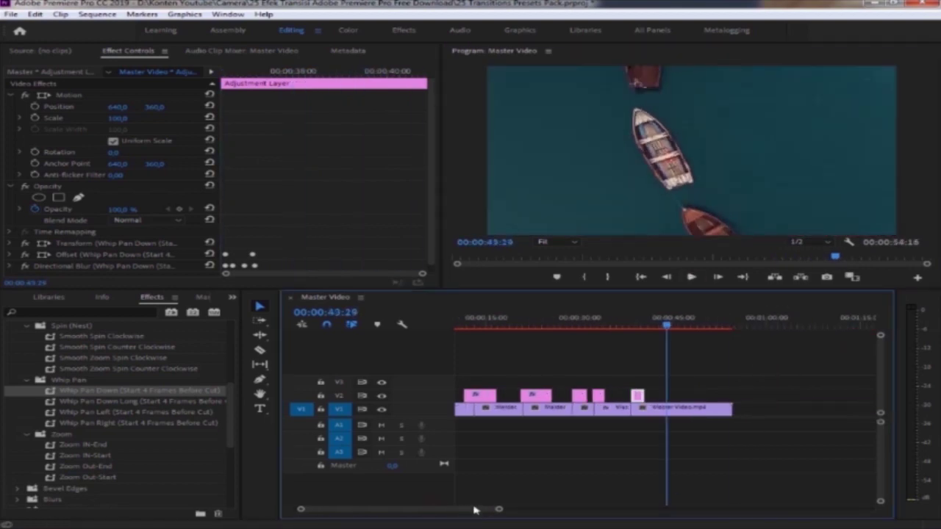
Move the playhead to 44:20 and apply Whip Pan Down Long to the last V2 adjustment layer.
{"action": "left_click", "coordinate": [667, 328]}
{"action": "left_click_drag", "start_coordinate": [667, 332], "coordinate": [670, 330]}
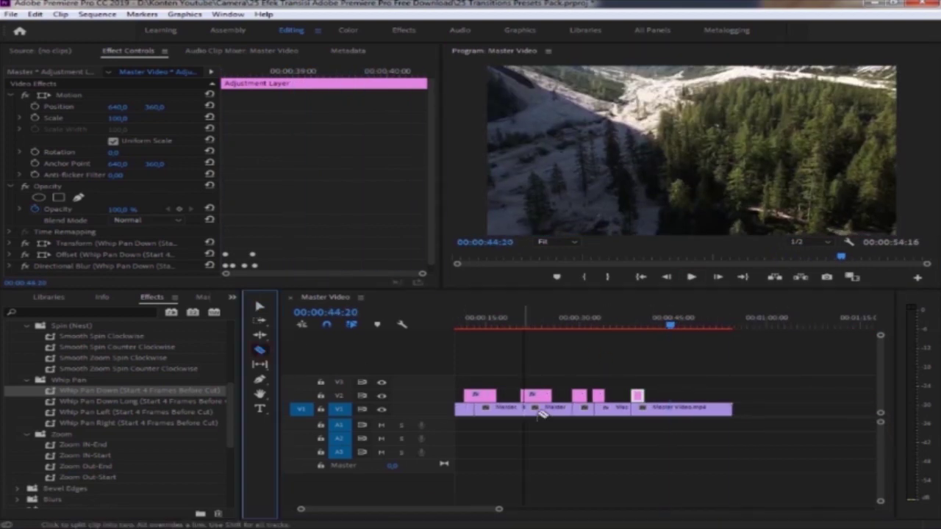
{"action": "left_click", "coordinate": [232, 297]}
{"action": "left_click", "coordinate": [250, 309]}
{"action": "left_click", "coordinate": [232, 297]}
{"action": "left_click", "coordinate": [253, 357]}
{"action": "left_click_drag", "start_coordinate": [139, 402], "coordinate": [683, 394]}
Play back the final transitions with the whole sequence in view, then return to the start.
{"action": "left_click", "coordinate": [691, 277]}
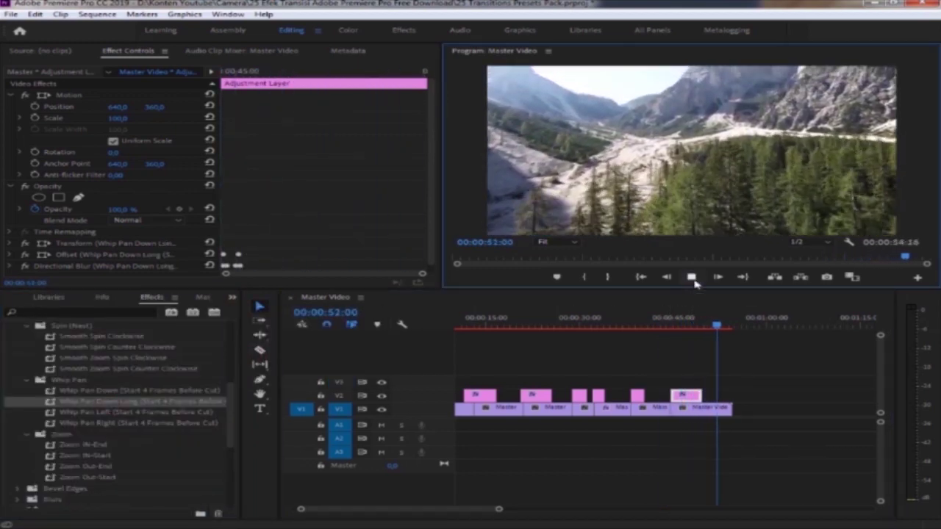
{"action": "key", "text": "minus"}
{"action": "left_click", "coordinate": [475, 329]}
{"action": "key", "text": "Home"}
Place Master Audio.mp4 from the Media Browser on track A1 at 00:00:00:00.
{"action": "left_click", "coordinate": [232, 297]}
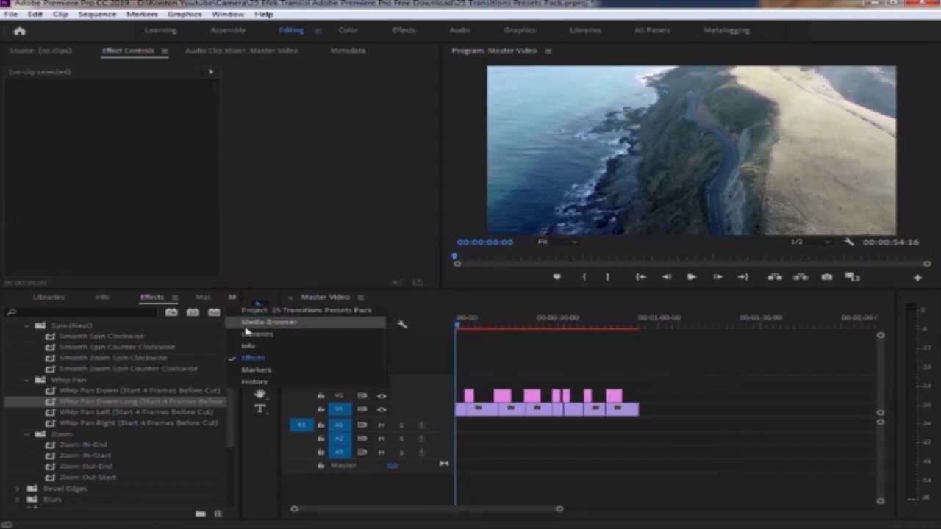
{"action": "left_click", "coordinate": [250, 312]}
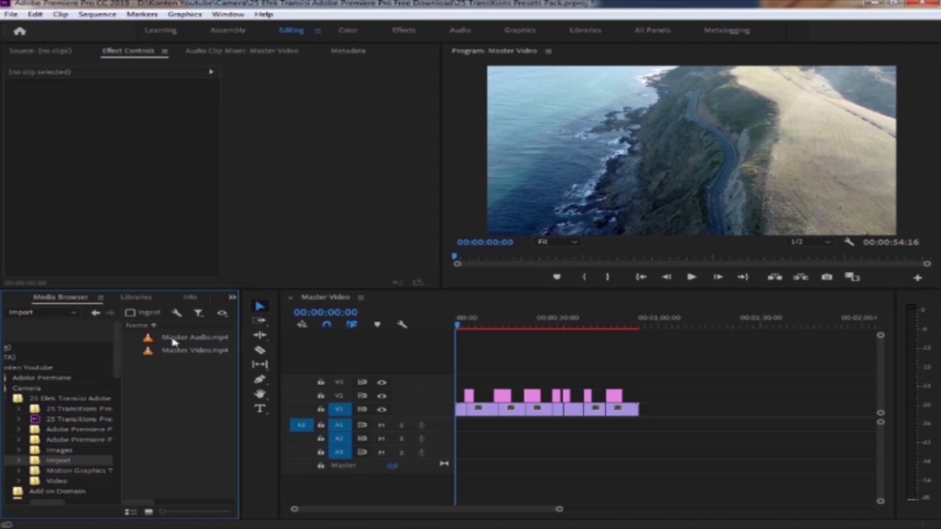
{"action": "left_click_drag", "start_coordinate": [480, 441], "coordinate": [462, 425]}
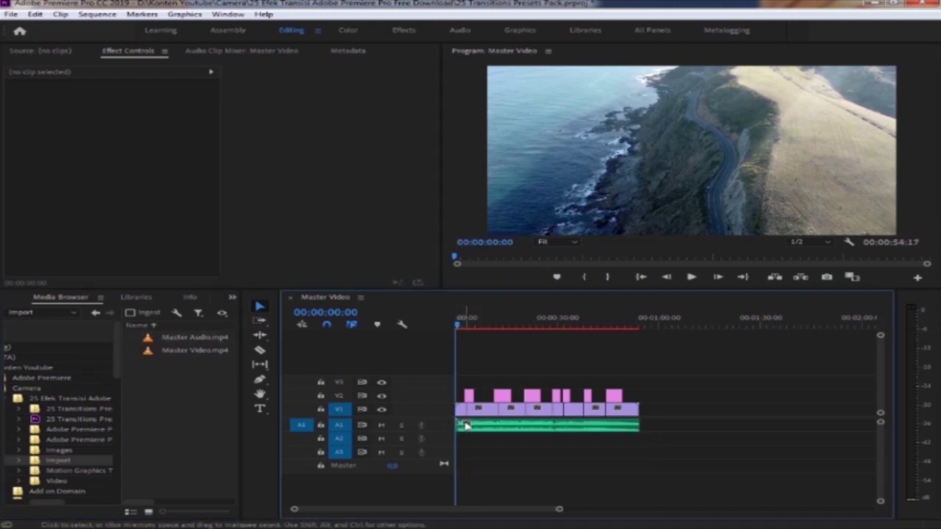